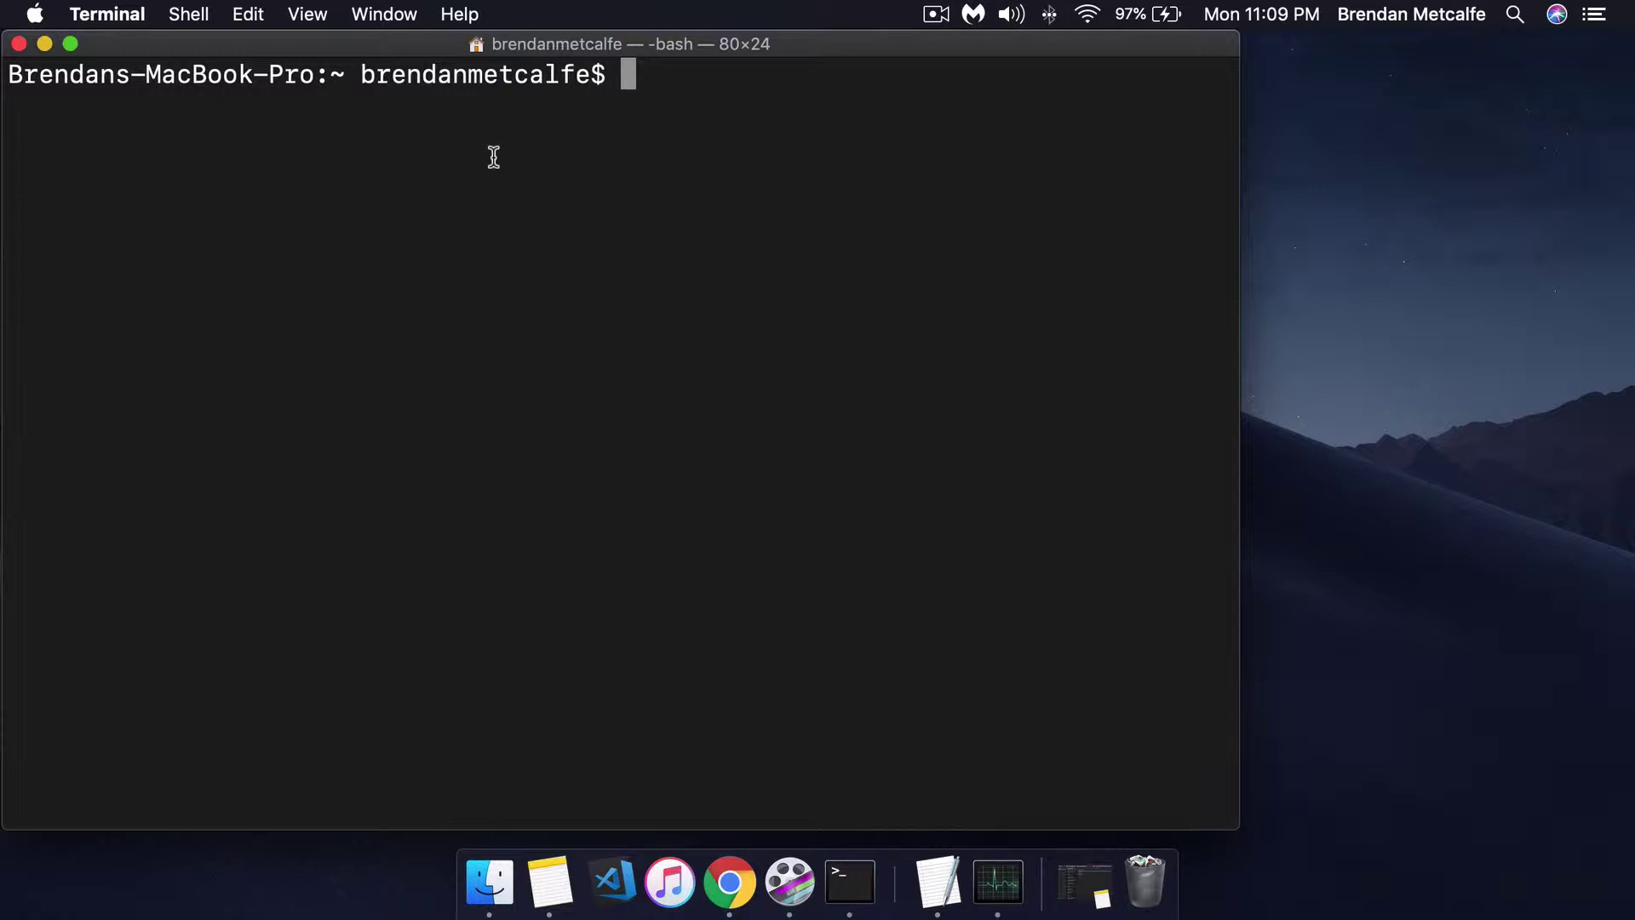
Rerun 'open ~/.bash_profile' from command history to open the profile in TextEdit
key("Up")
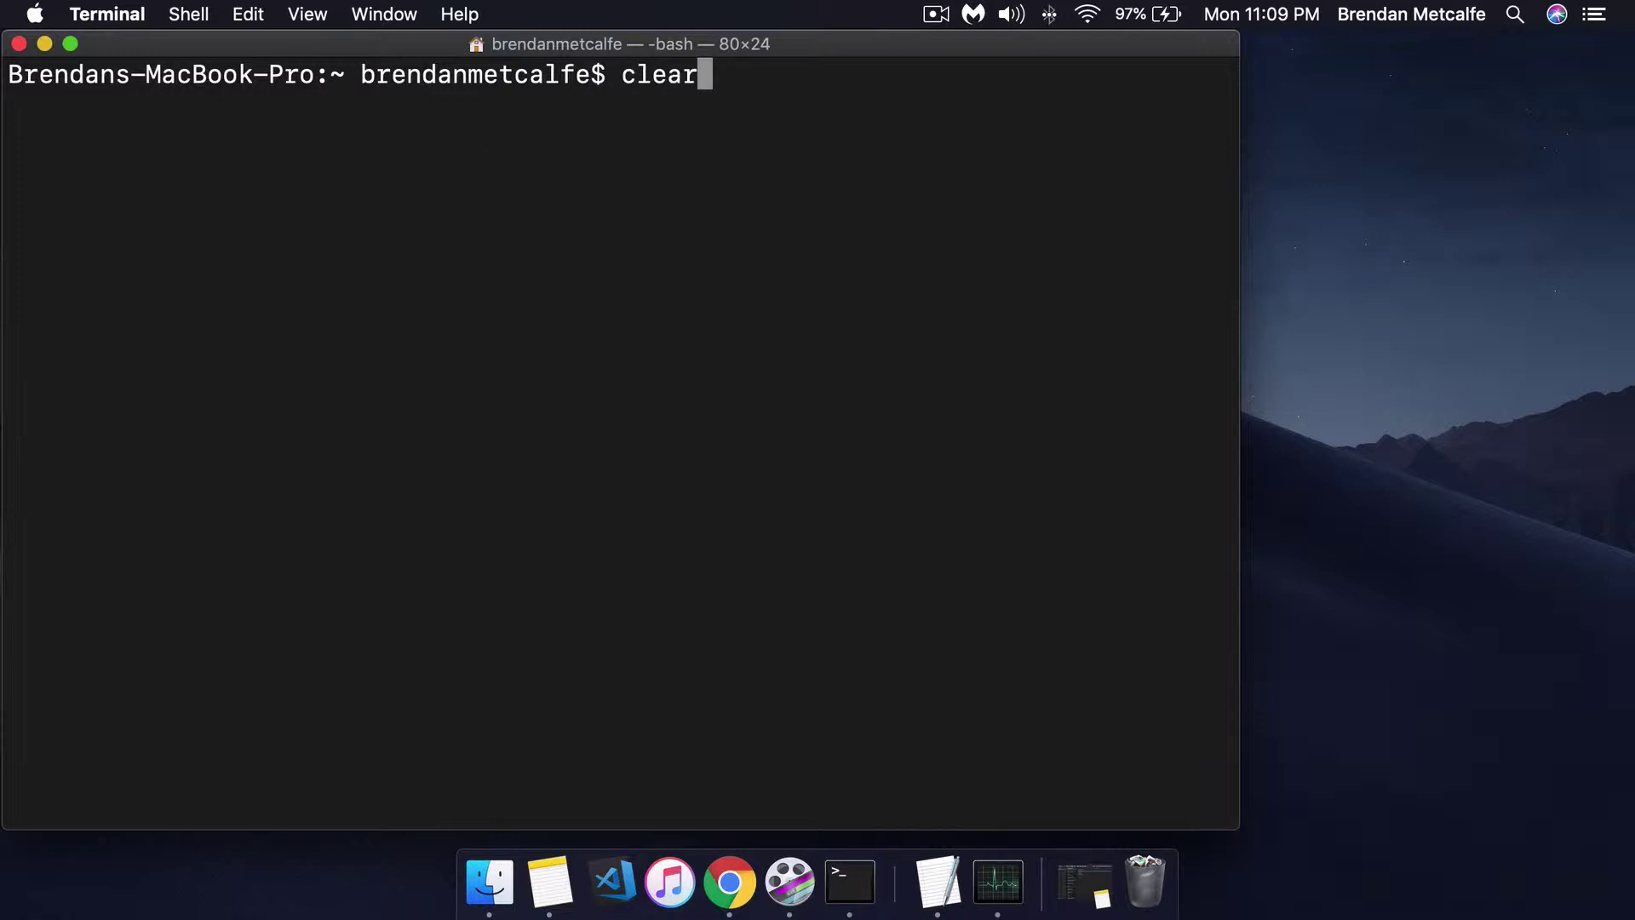
key("Up")
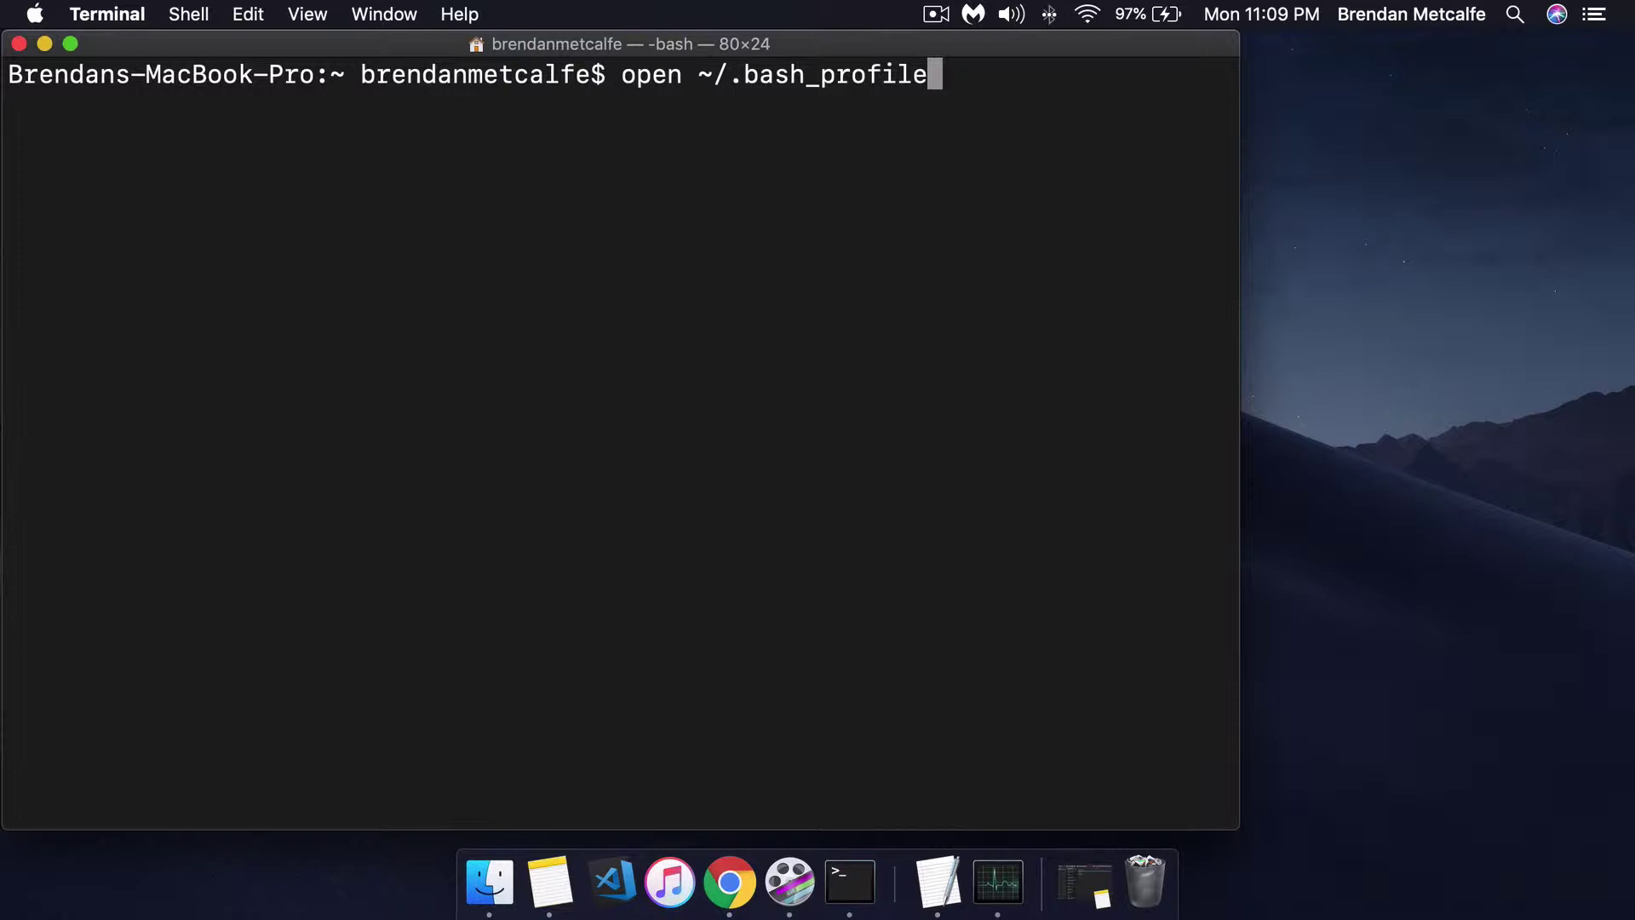
key("Return")
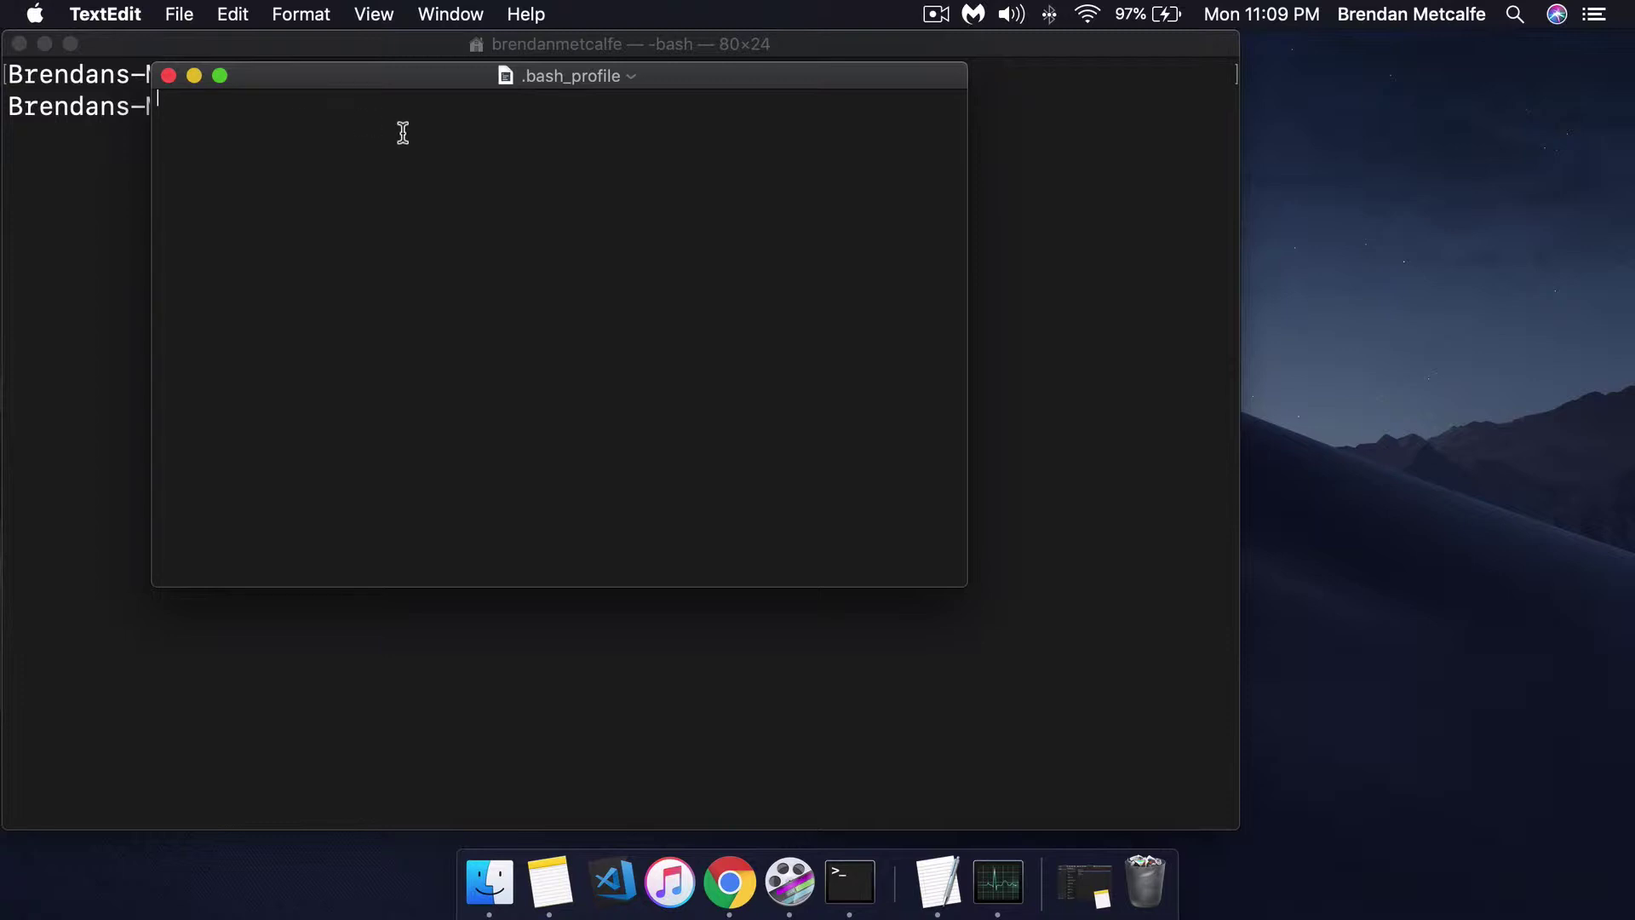
Paste export PS1="\u$ " into the profile, save it, and move the window aside
left_click(106, 14)
type("export PS1=\"\\u$ \"")
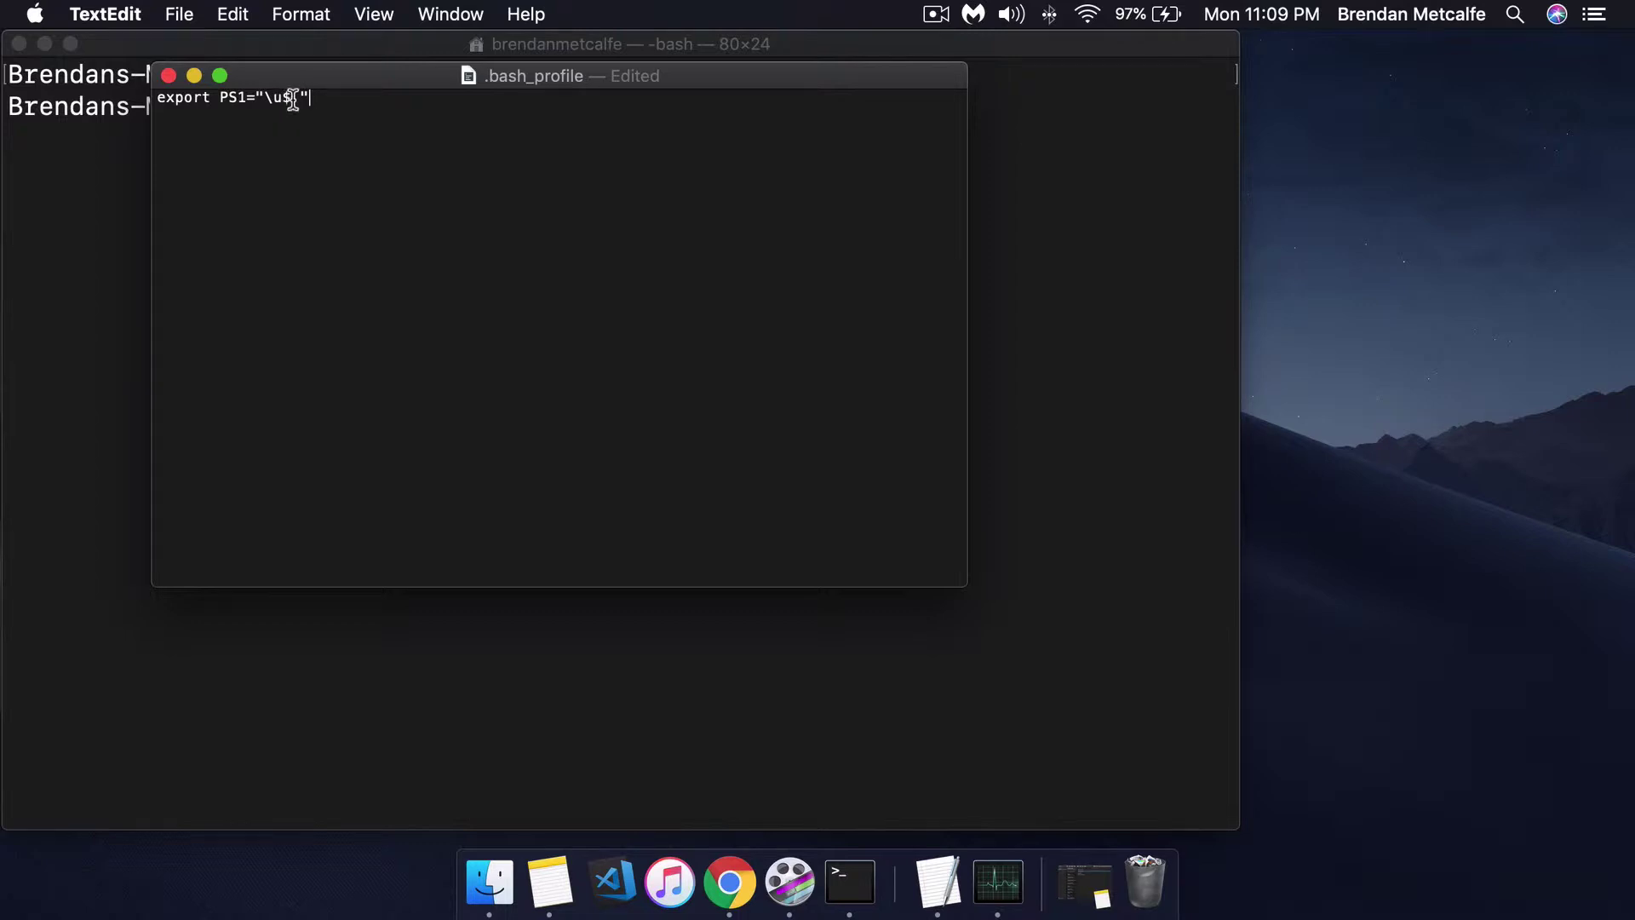
key("super+s")
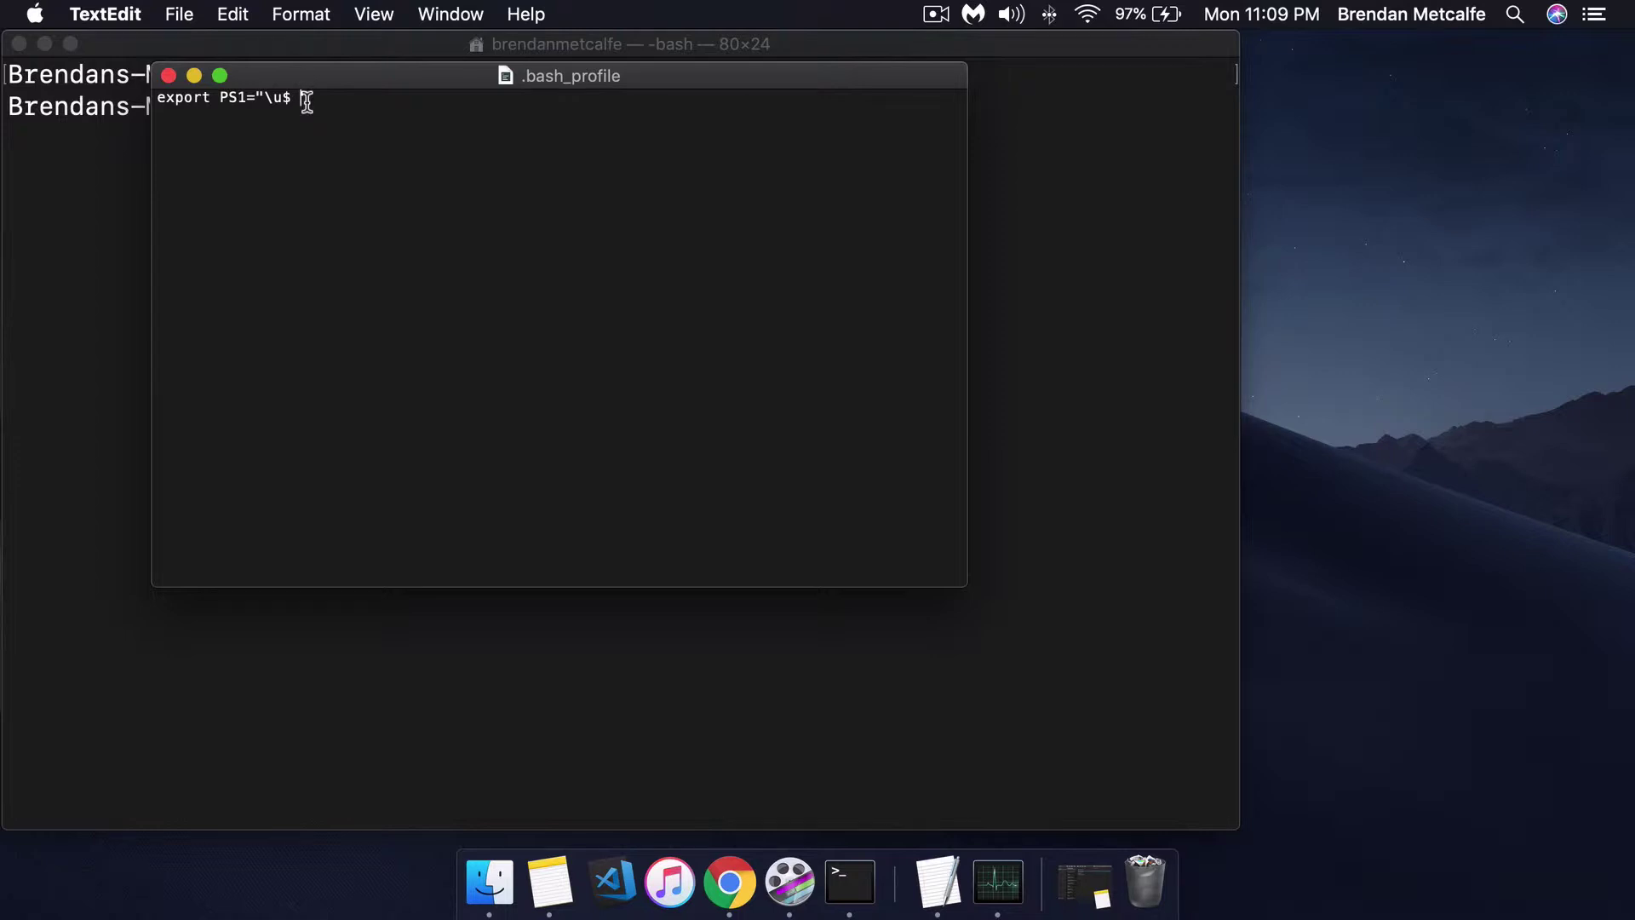
mouse_move(256, 80)
left_mouse_down()
mouse_move(611, 115)
mouse_move(940, 221)
left_mouse_up()
Quit and relaunch Terminal, then clear the screen to show the username-and-$ prompt
left_click(711, 172)
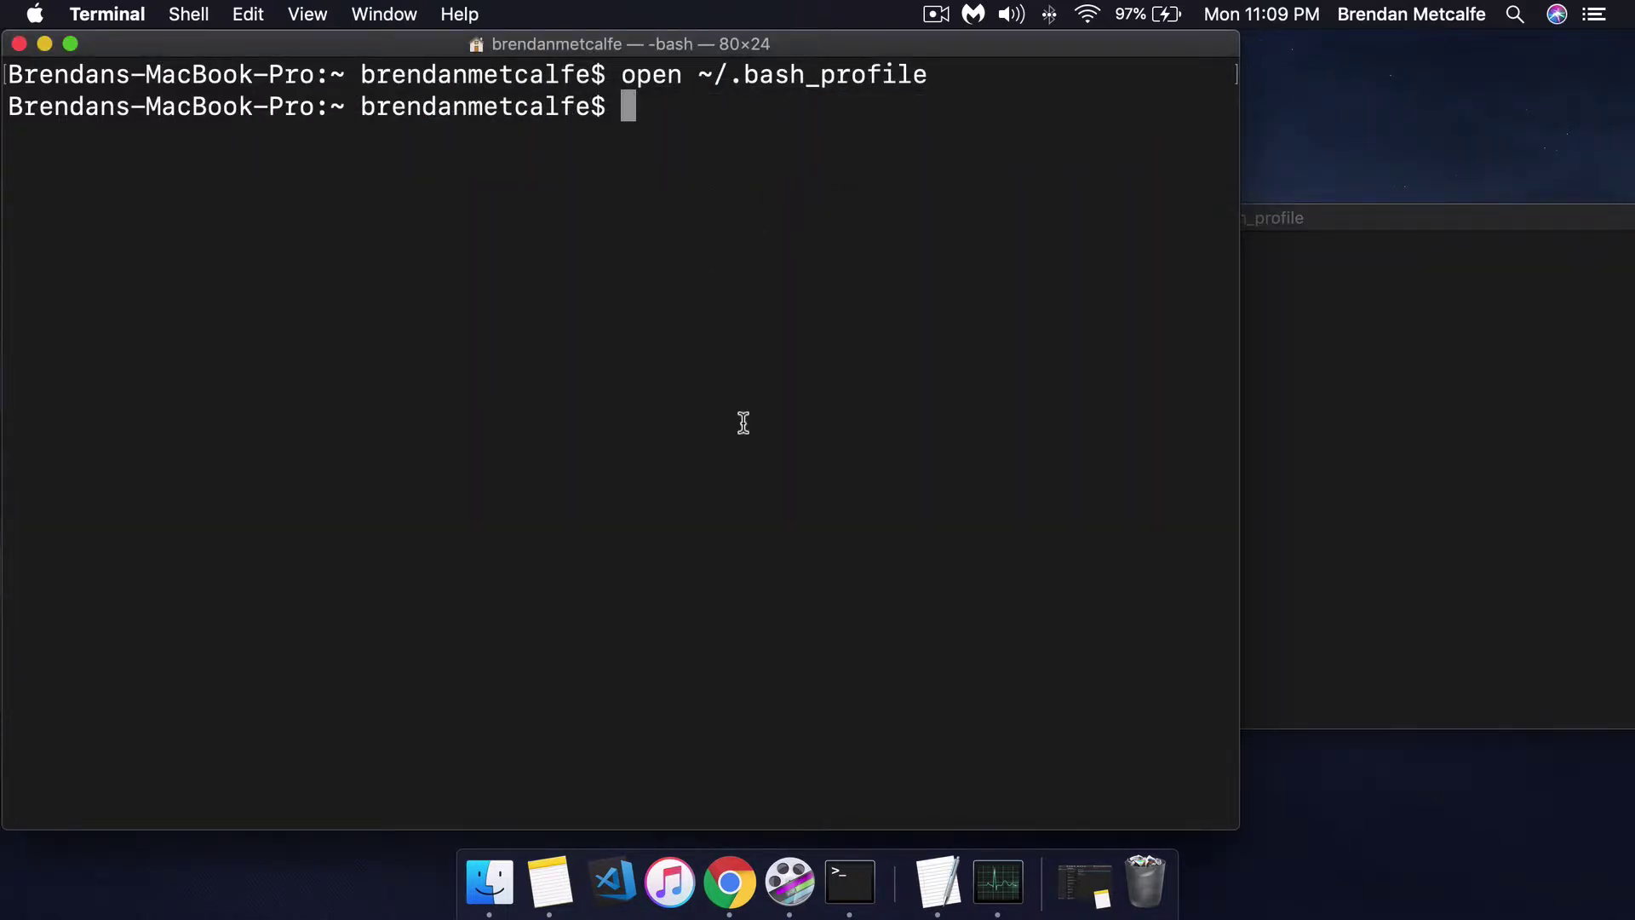
right_click(850, 881)
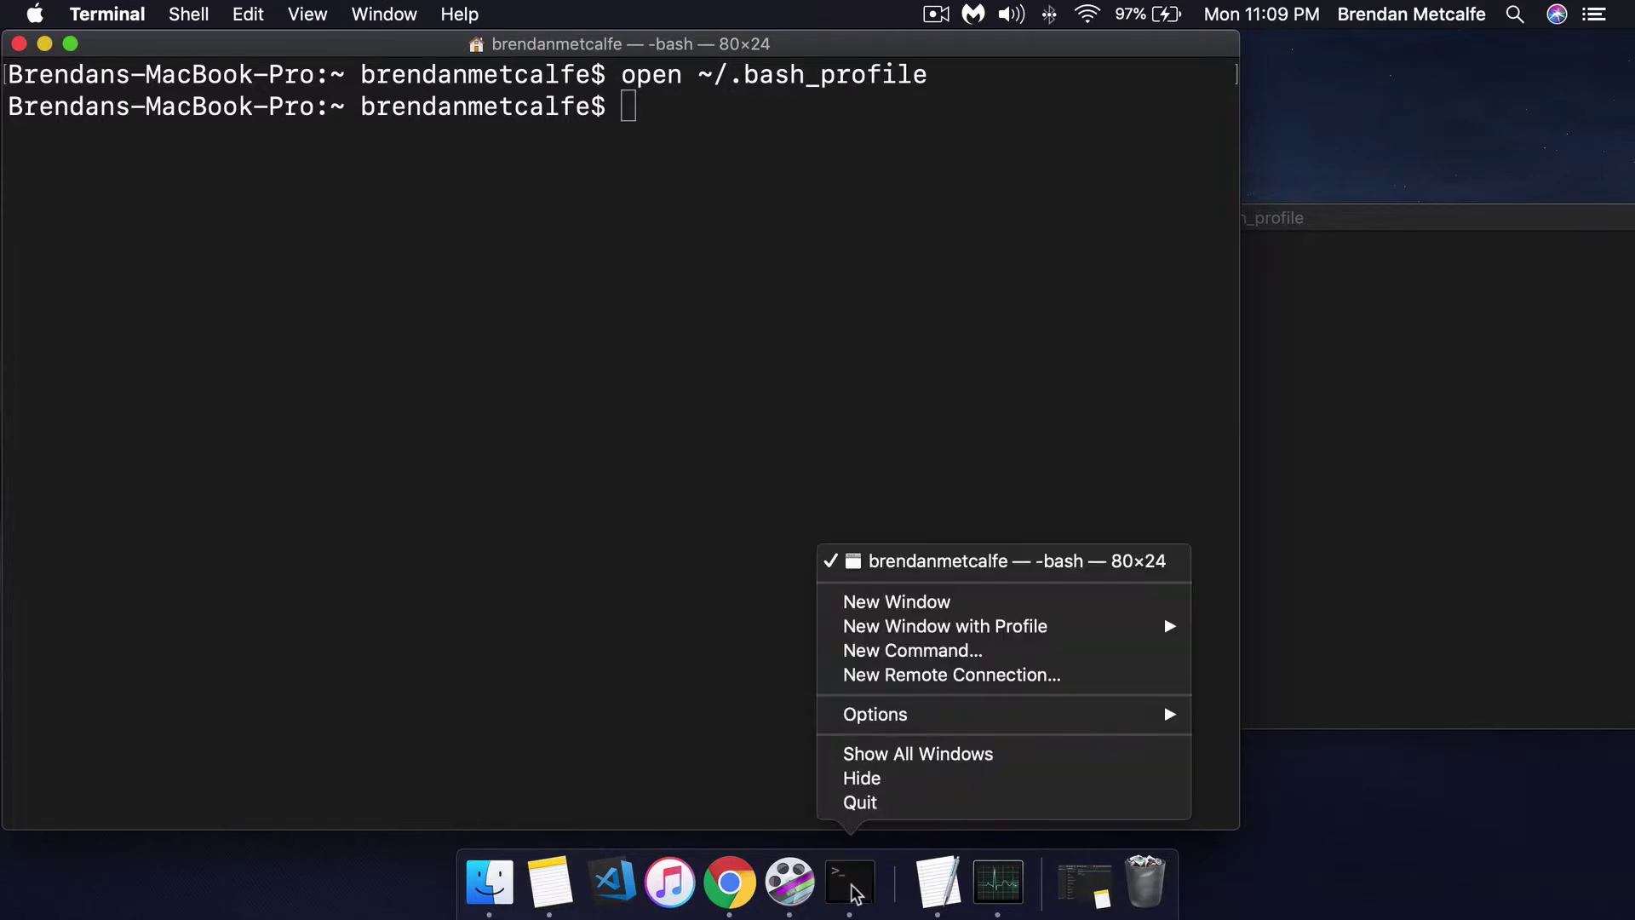
left_click(859, 803)
left_click(850, 881)
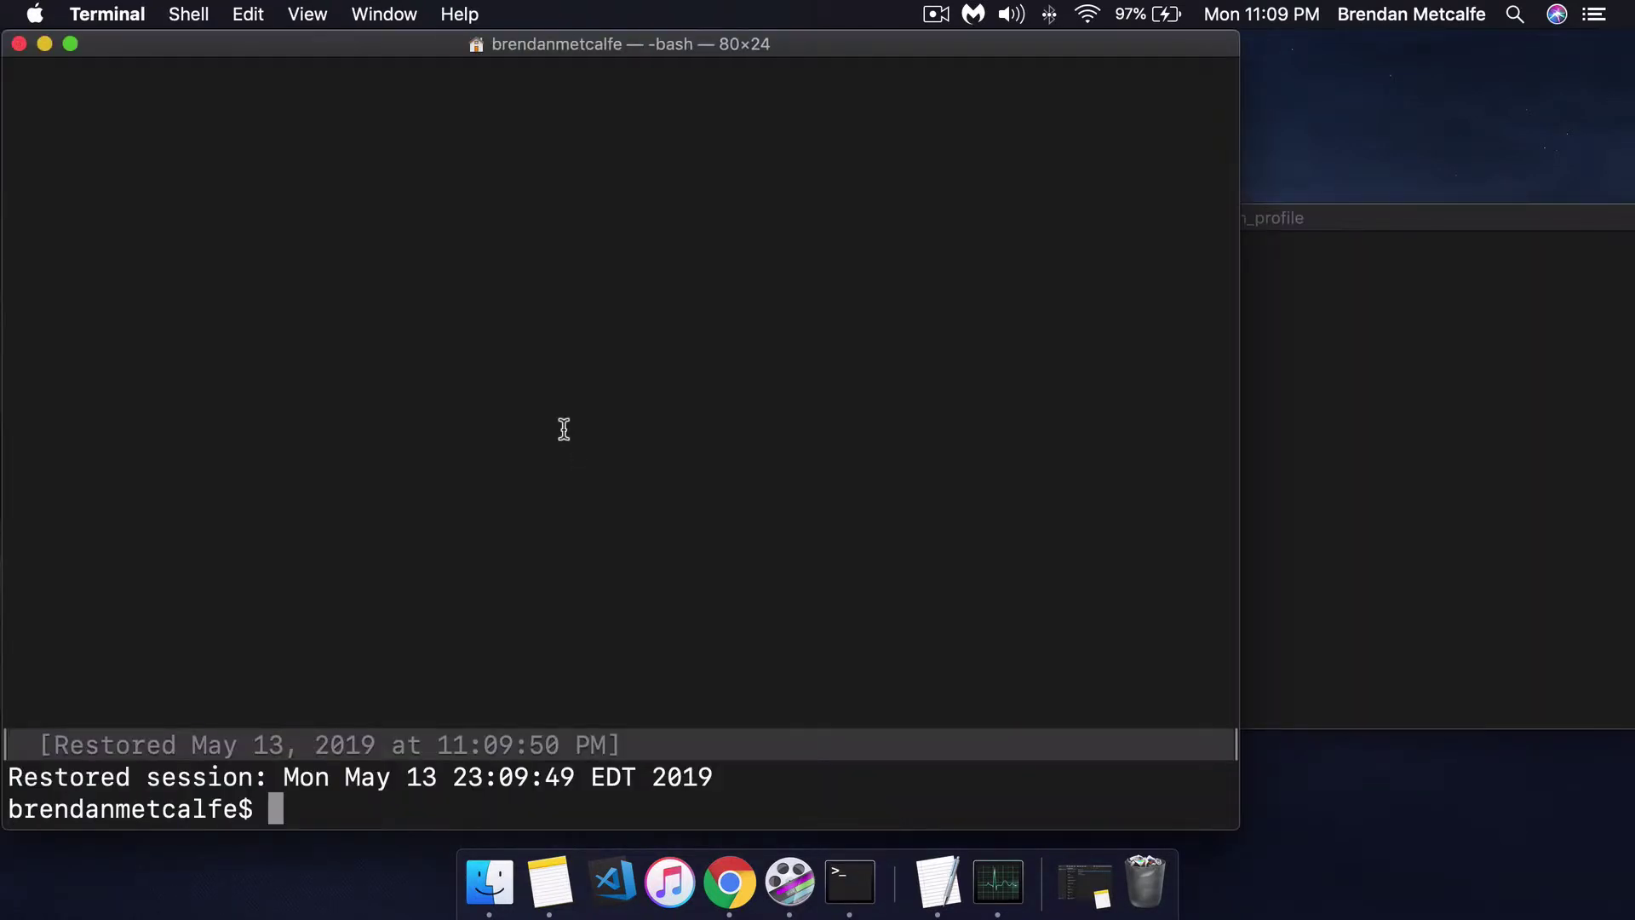
type("clear")
key("Return")
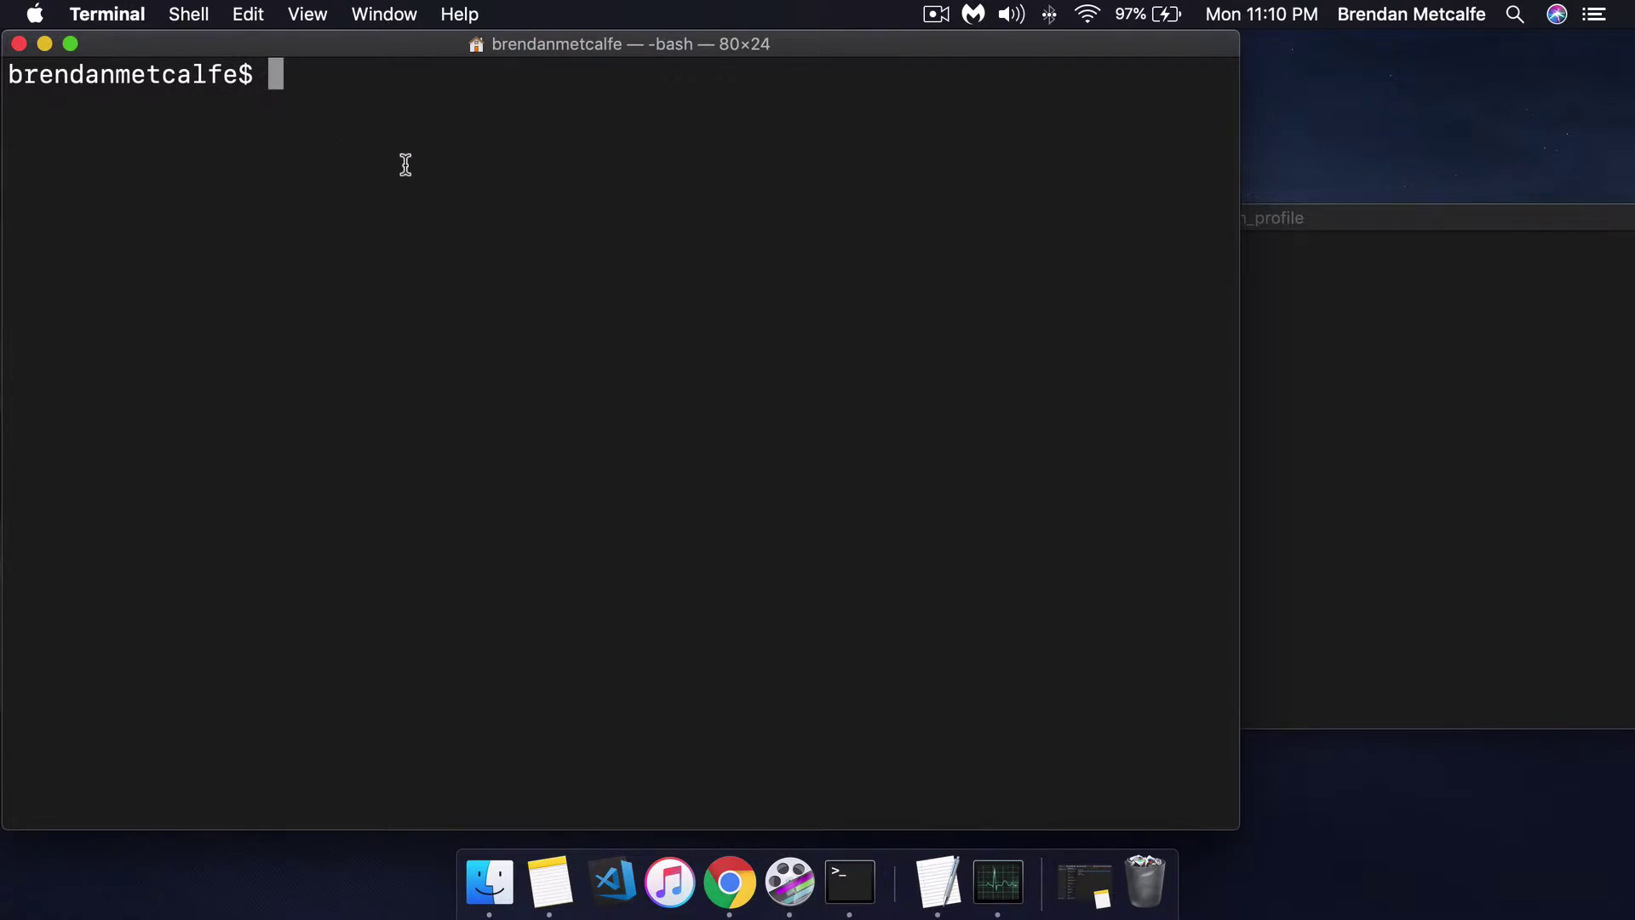
left_click(1358, 324)
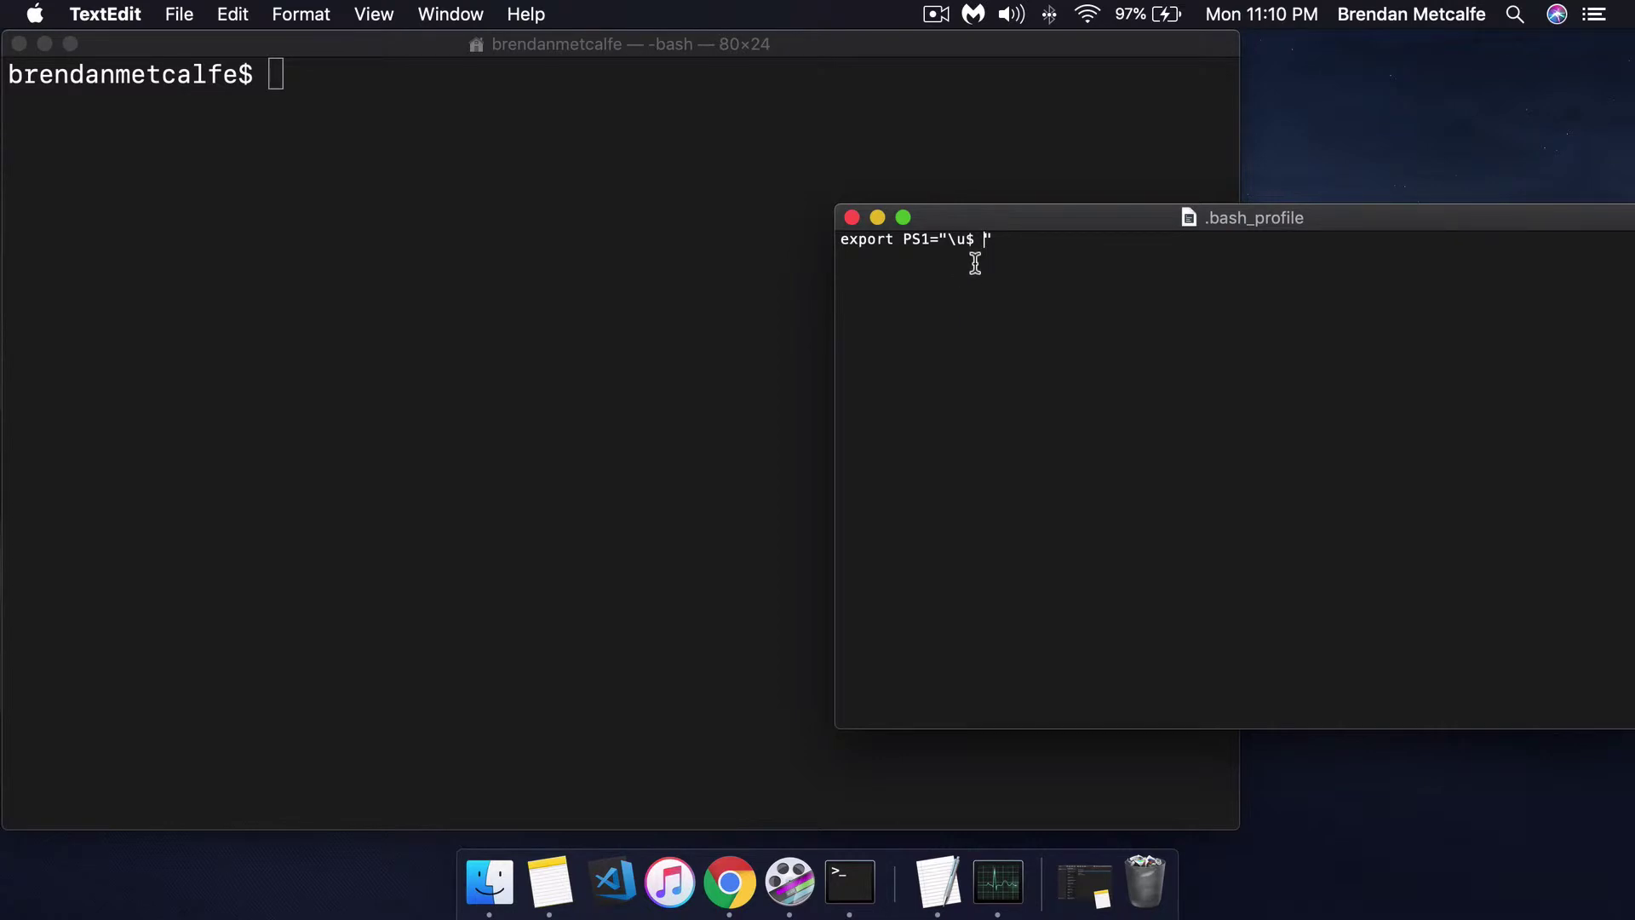
Replace \u with 'bgm: ' and a fire emoji before $, and save the profile
key("Left")
key("Left")
key("BackSpace")
key("BackSpace")
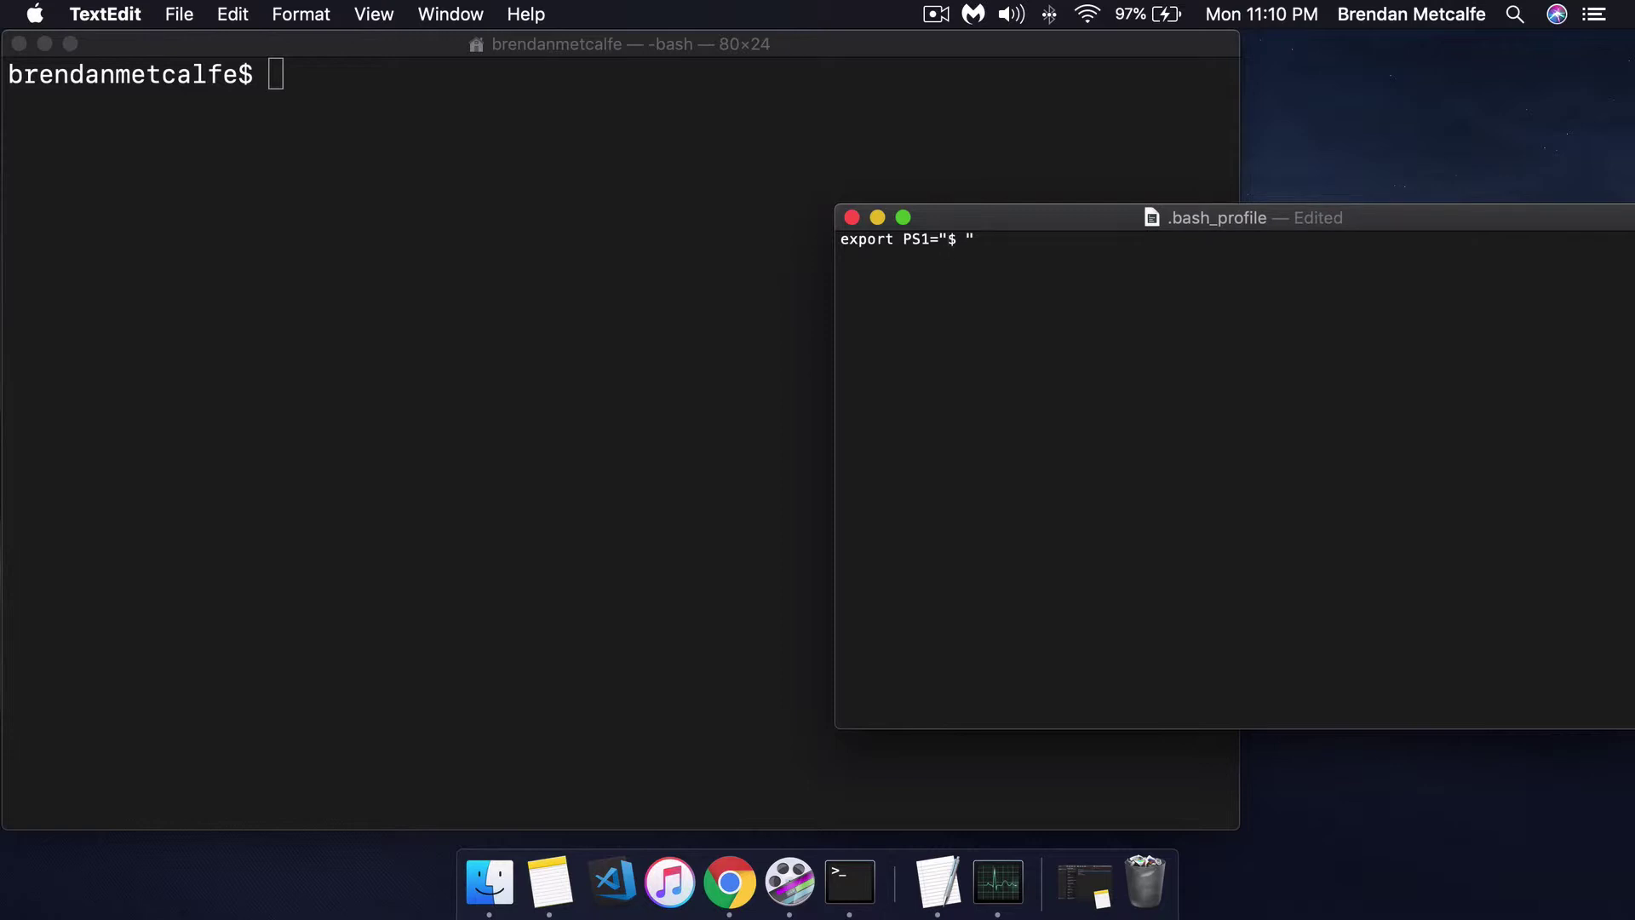
type("bgm:")
left_click(232, 15)
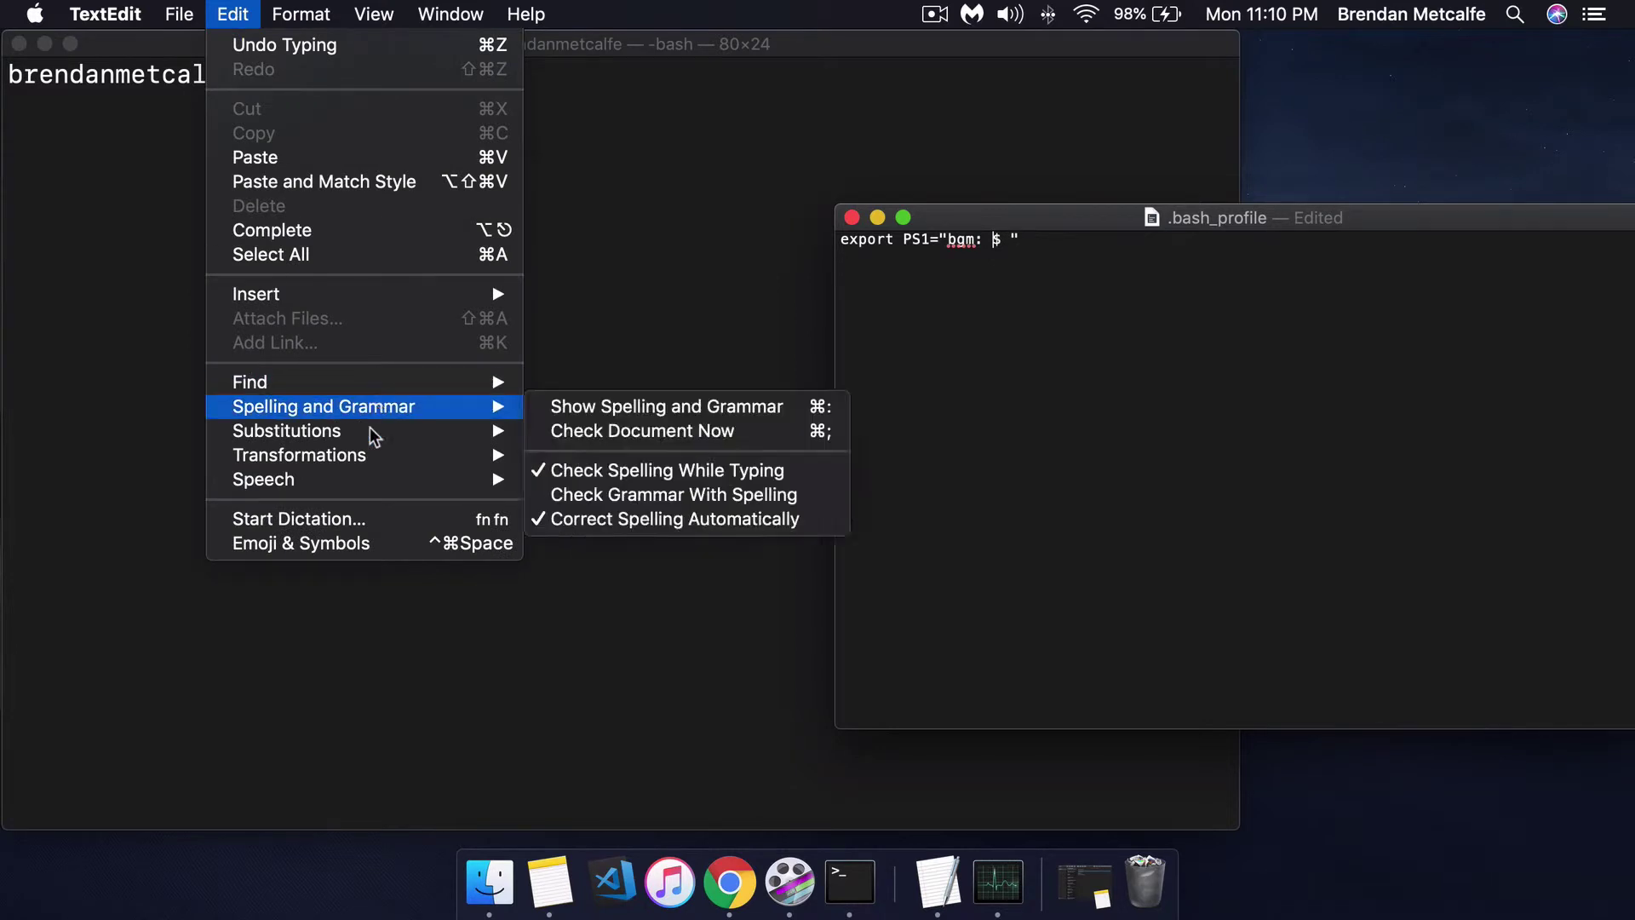
left_click(301, 543)
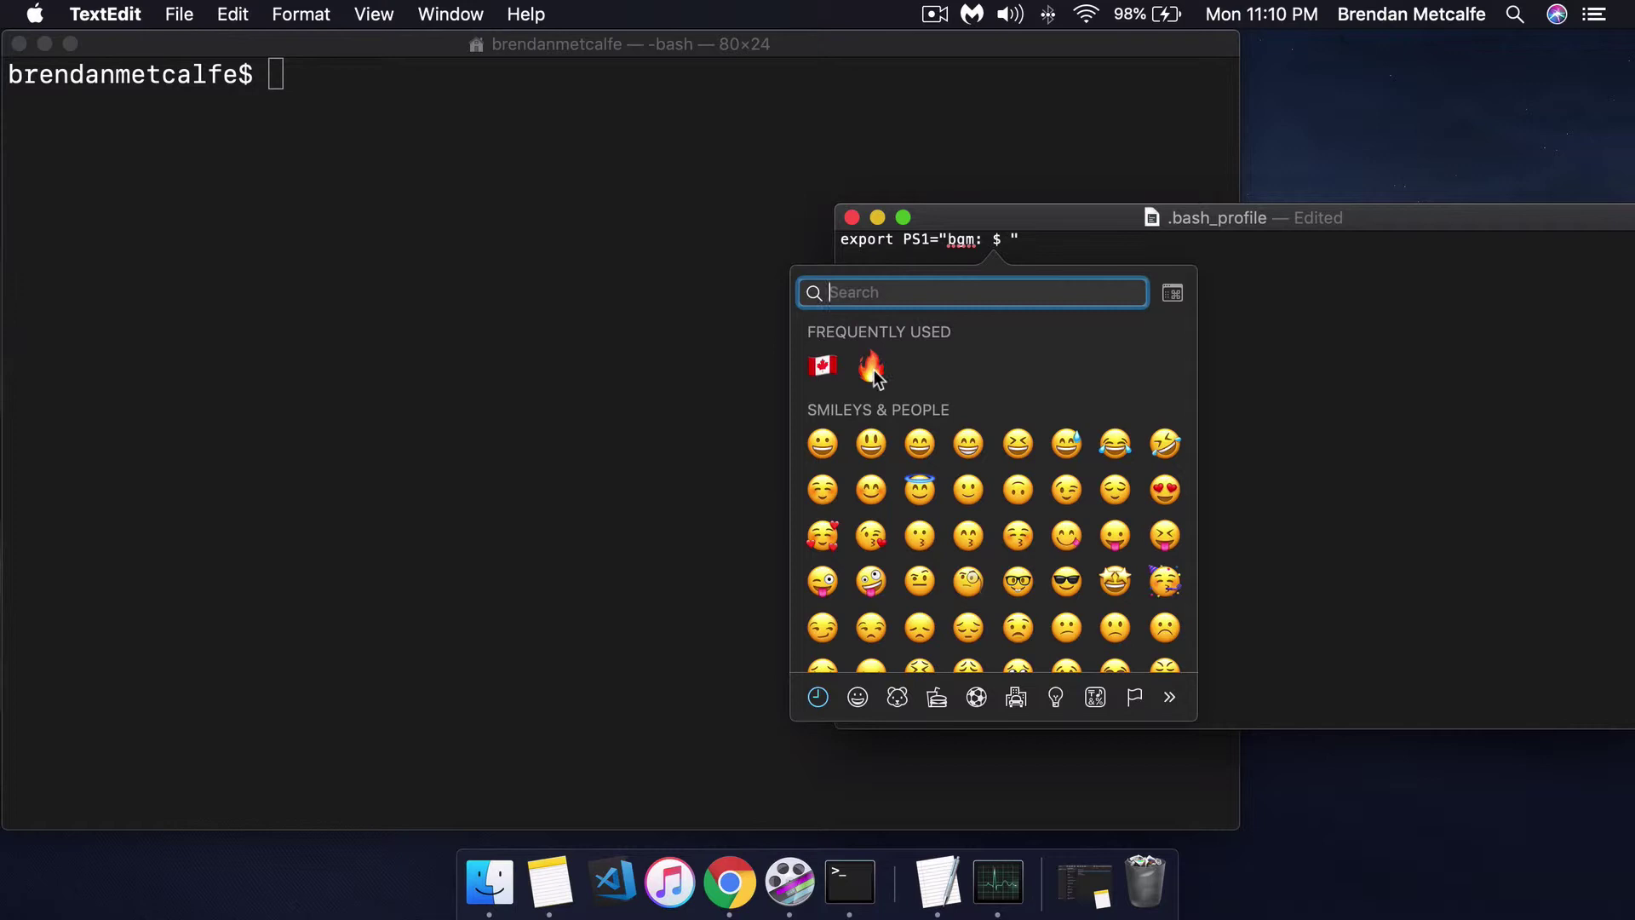
left_click(874, 372)
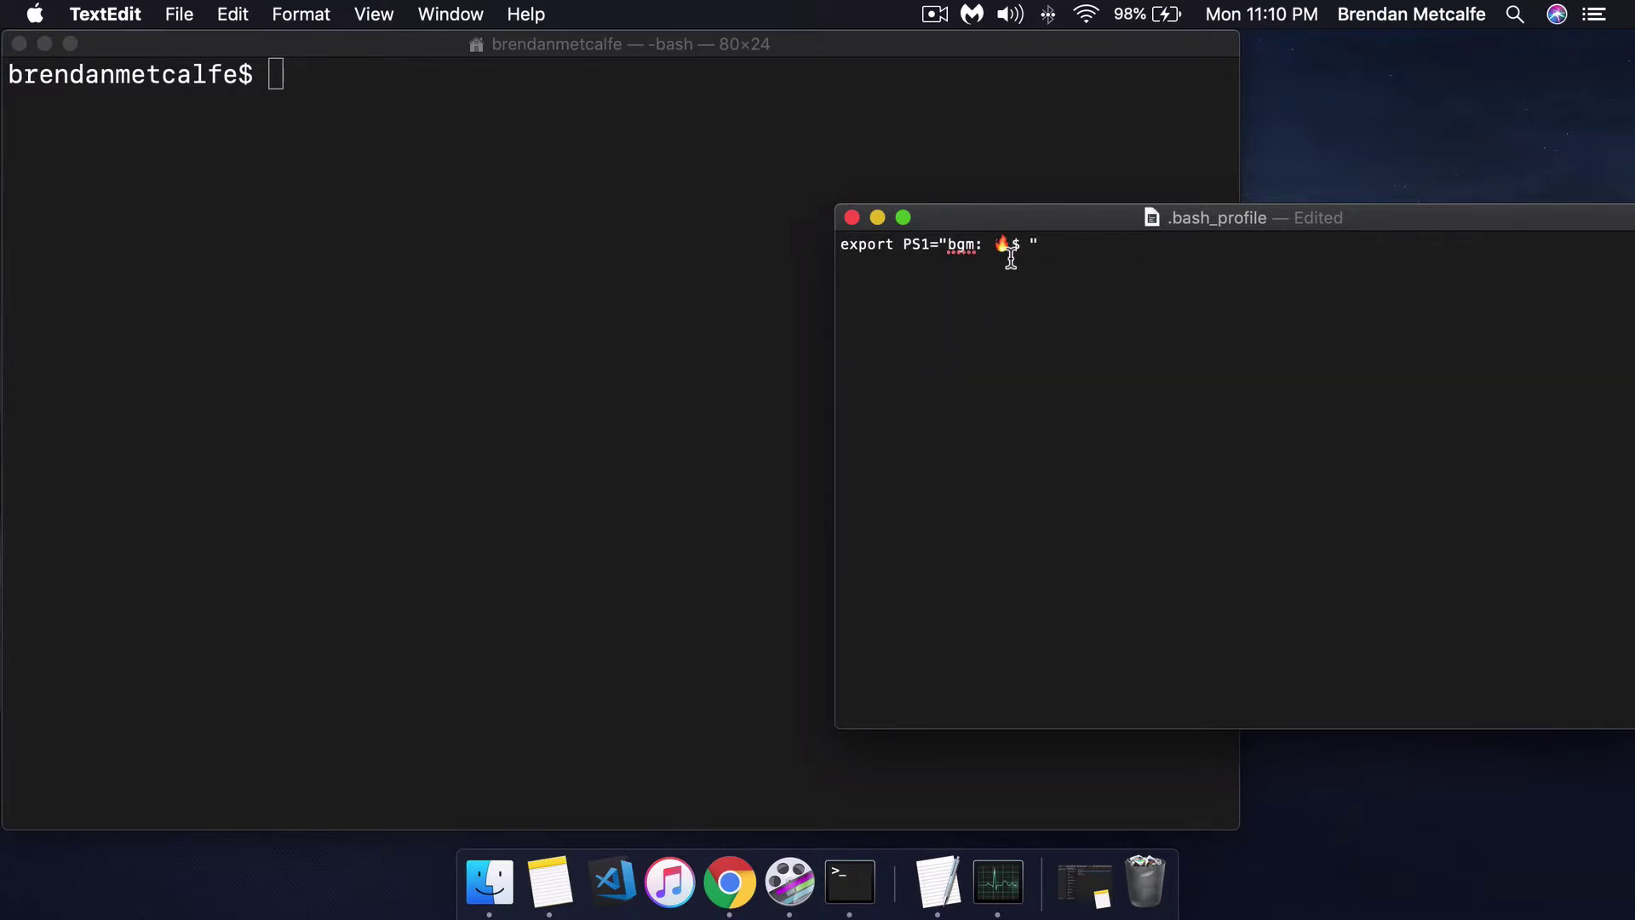
key("super+s")
Quit and relaunch Terminal so the prompt shows 'bgm:' with the fire emoji
left_click(672, 358)
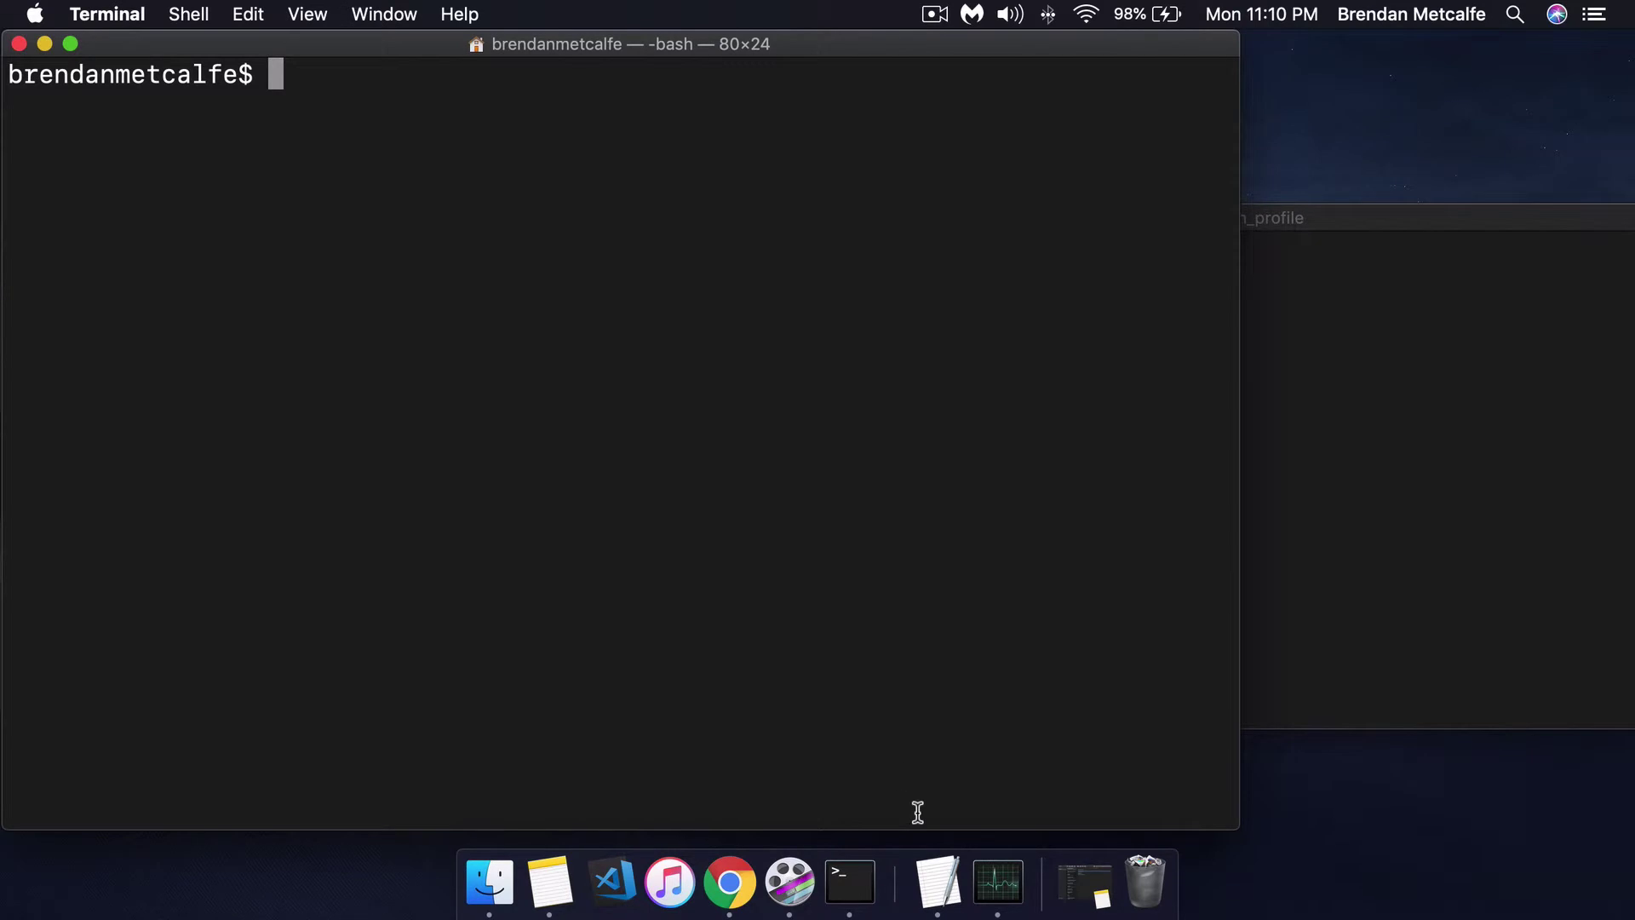
right_click(843, 880)
left_click(854, 802)
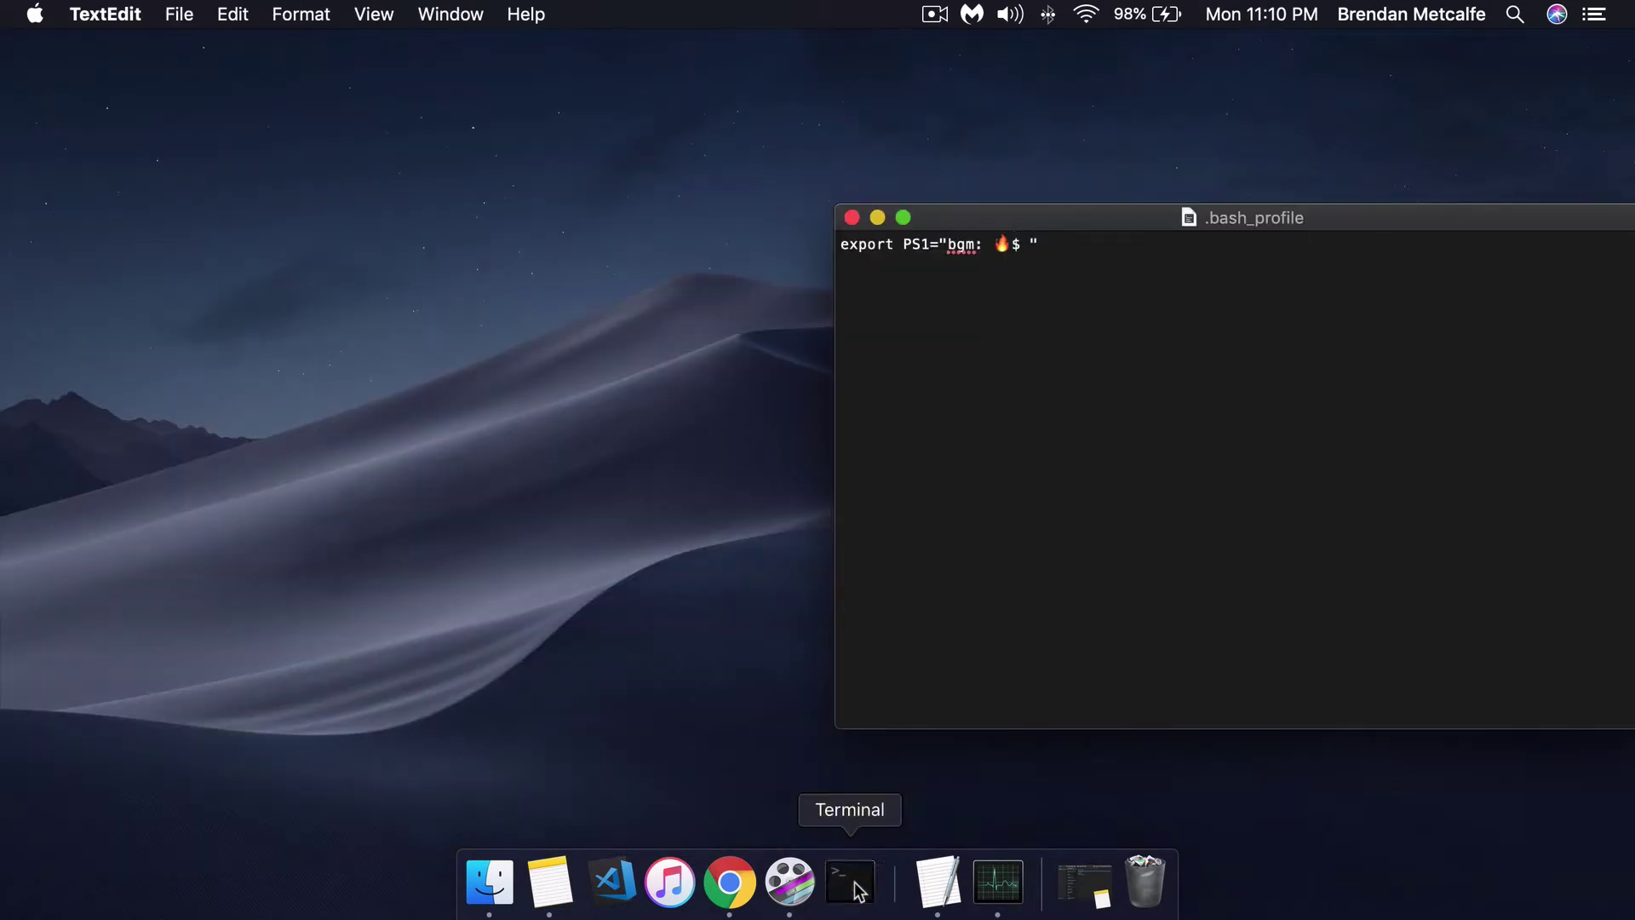
left_click(859, 888)
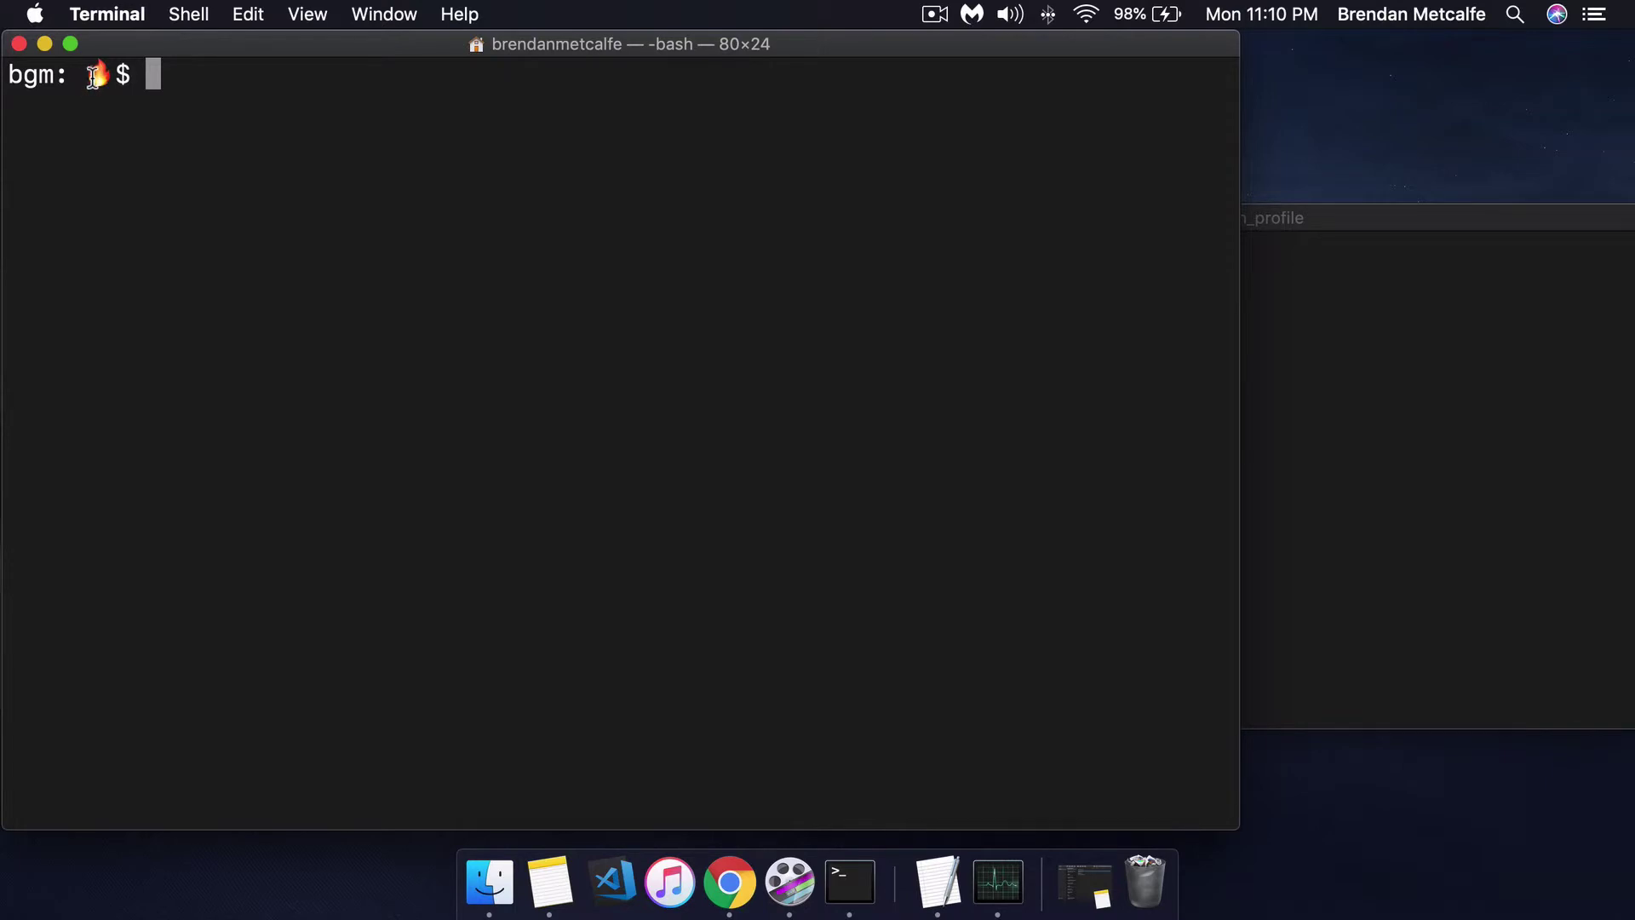
Replace the fire emoji and colon with a goat emoji inside parentheses
left_click(993, 248)
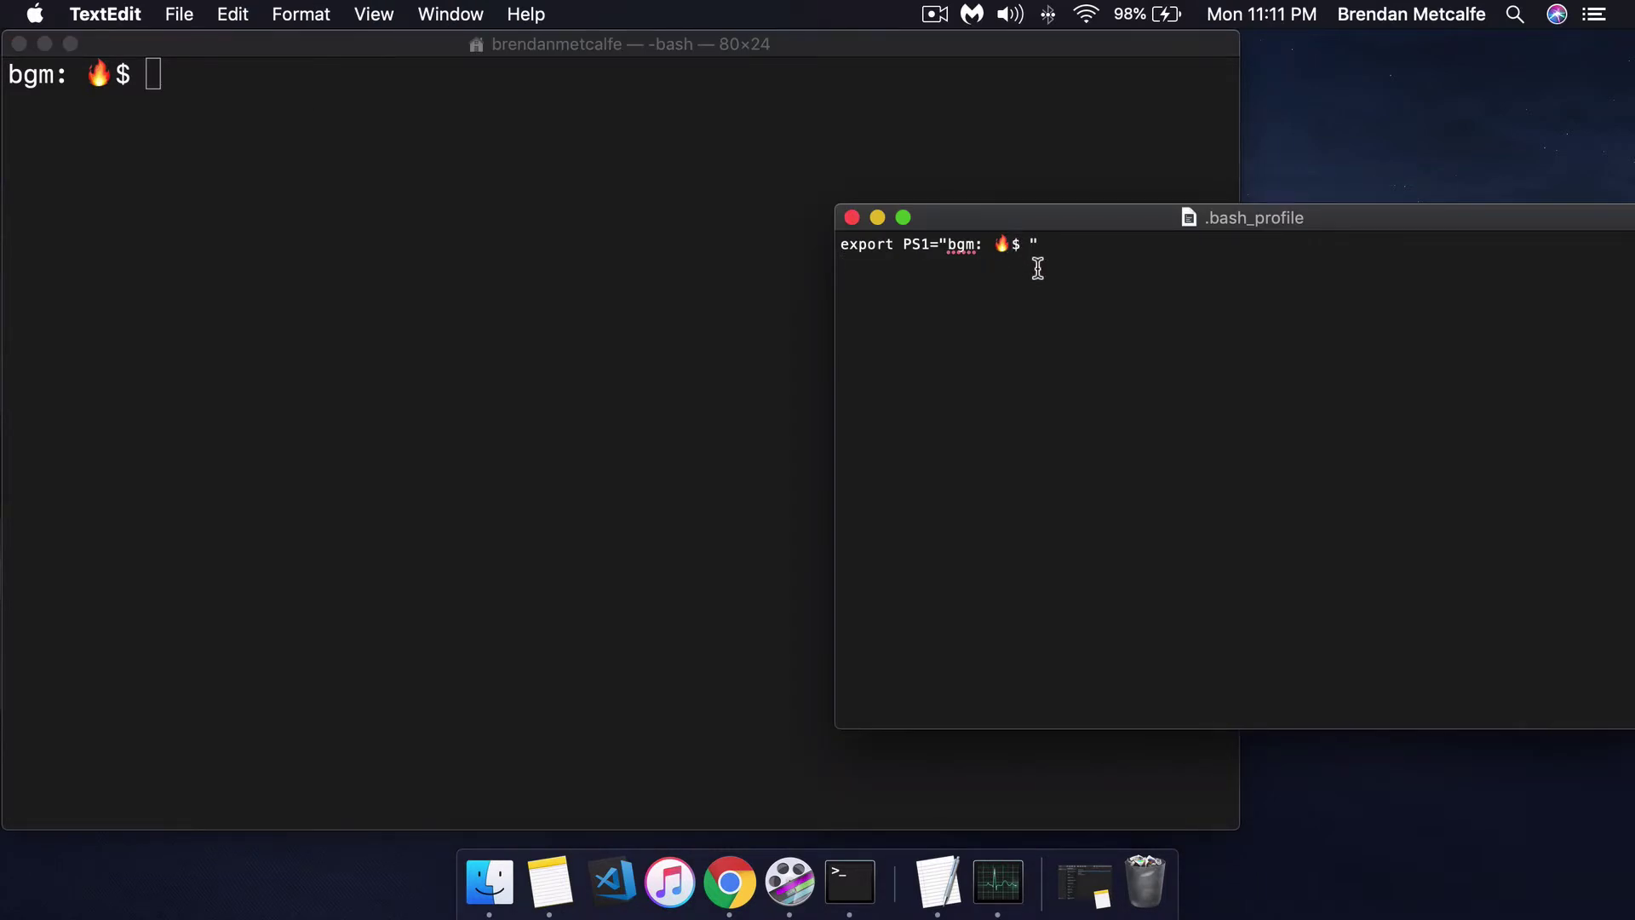
key("BackSpace")
key("BackSpace")
key("BackSpace")
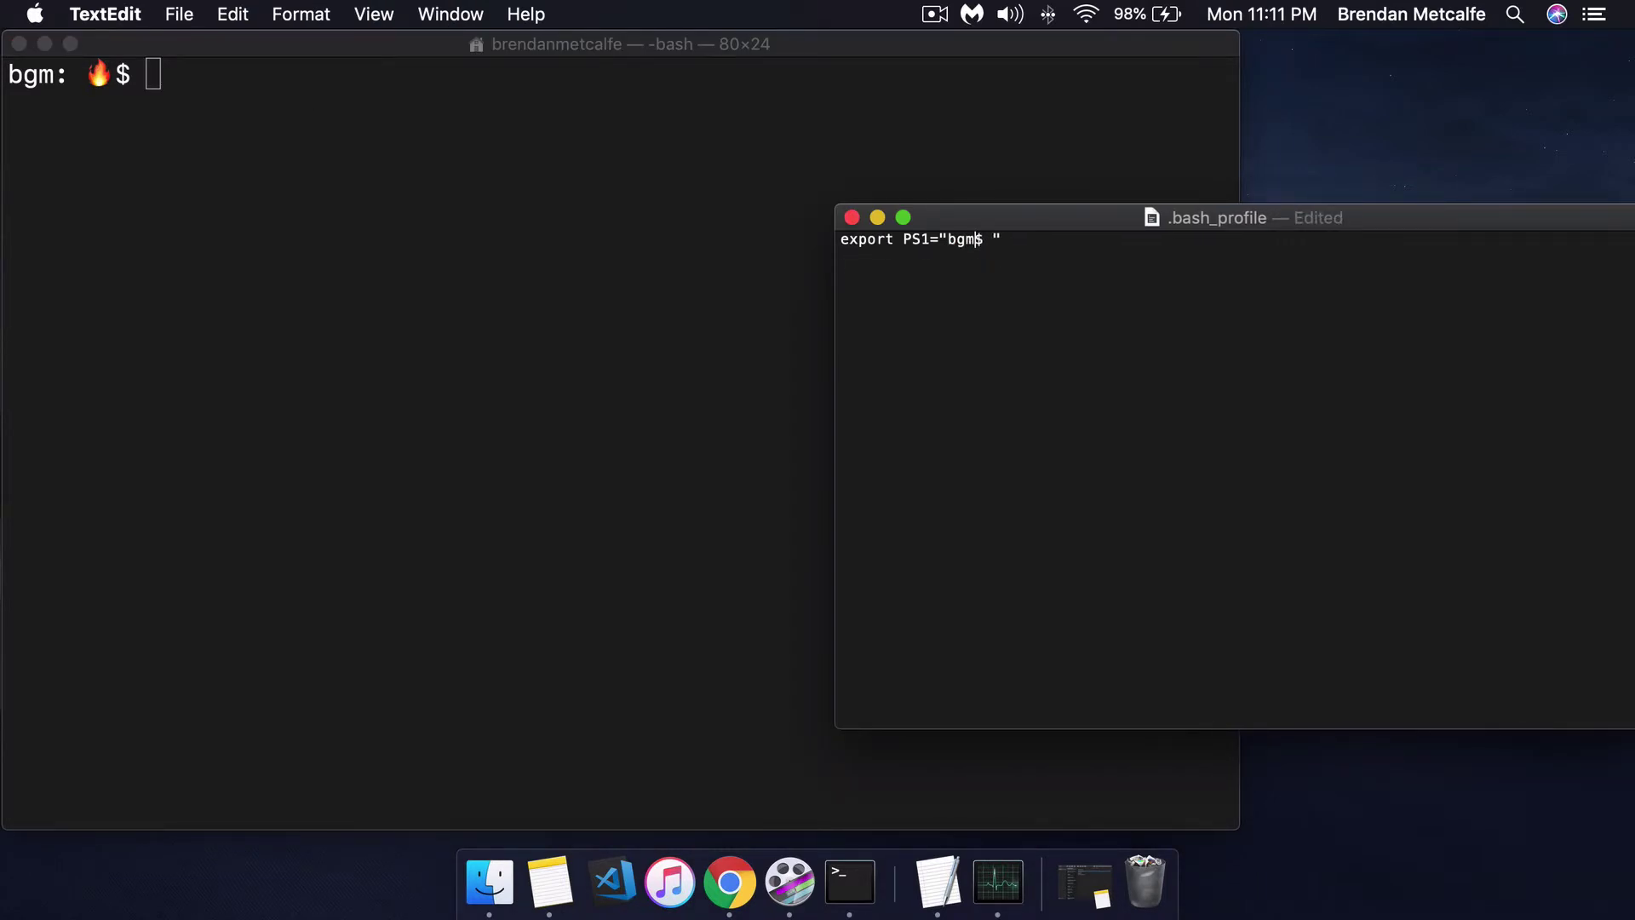
type("()")
left_click(179, 14)
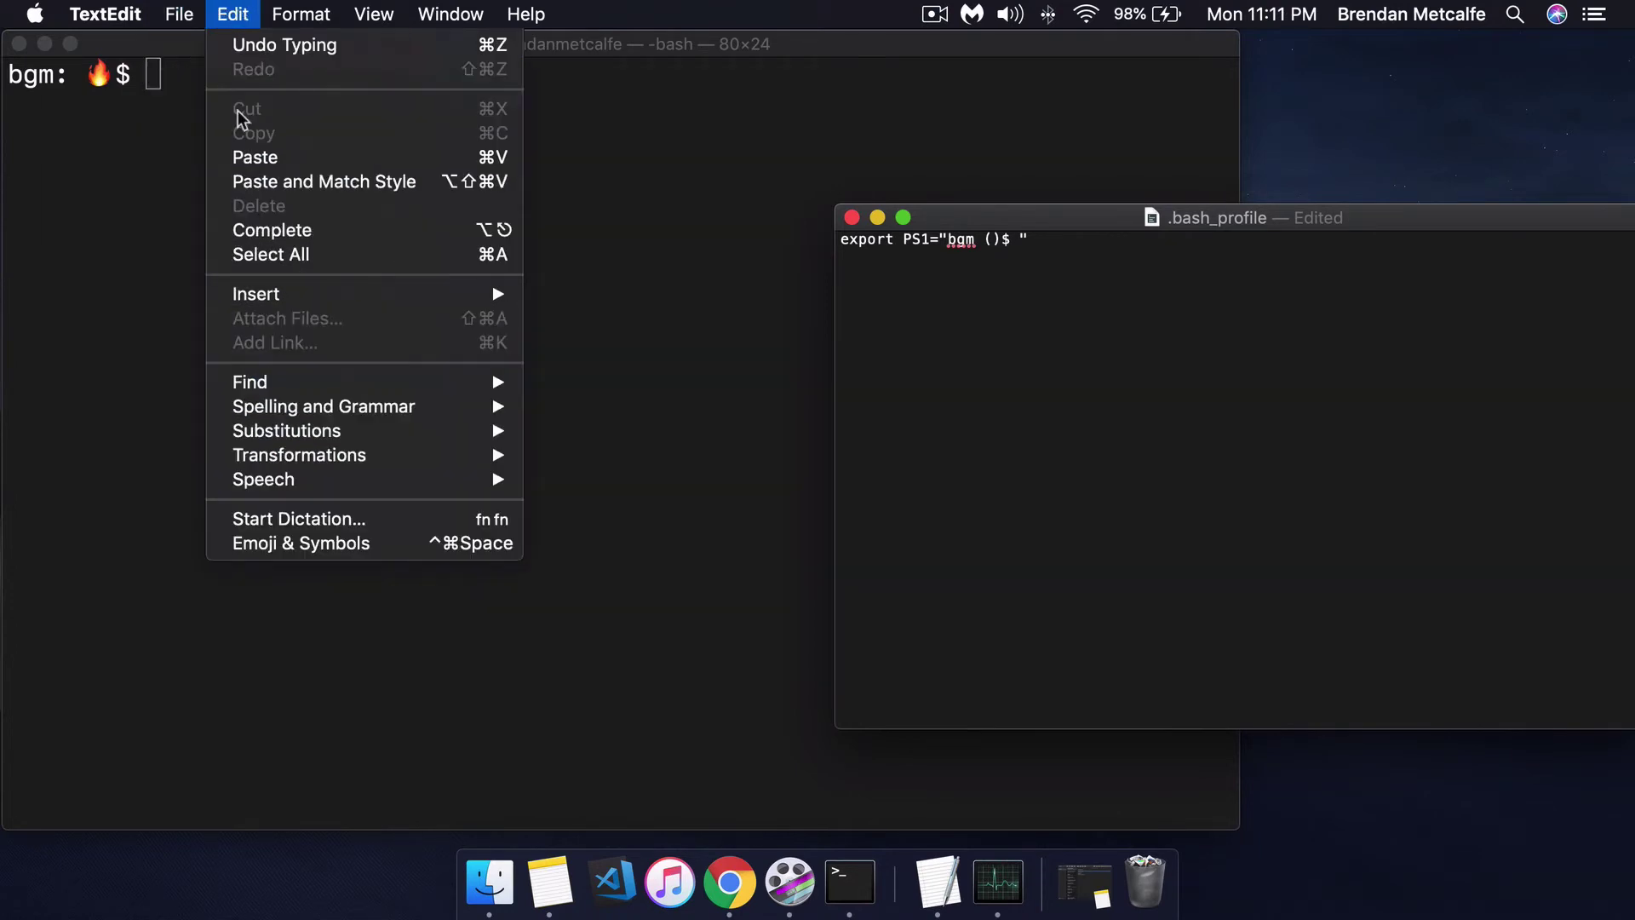
left_click(300, 543)
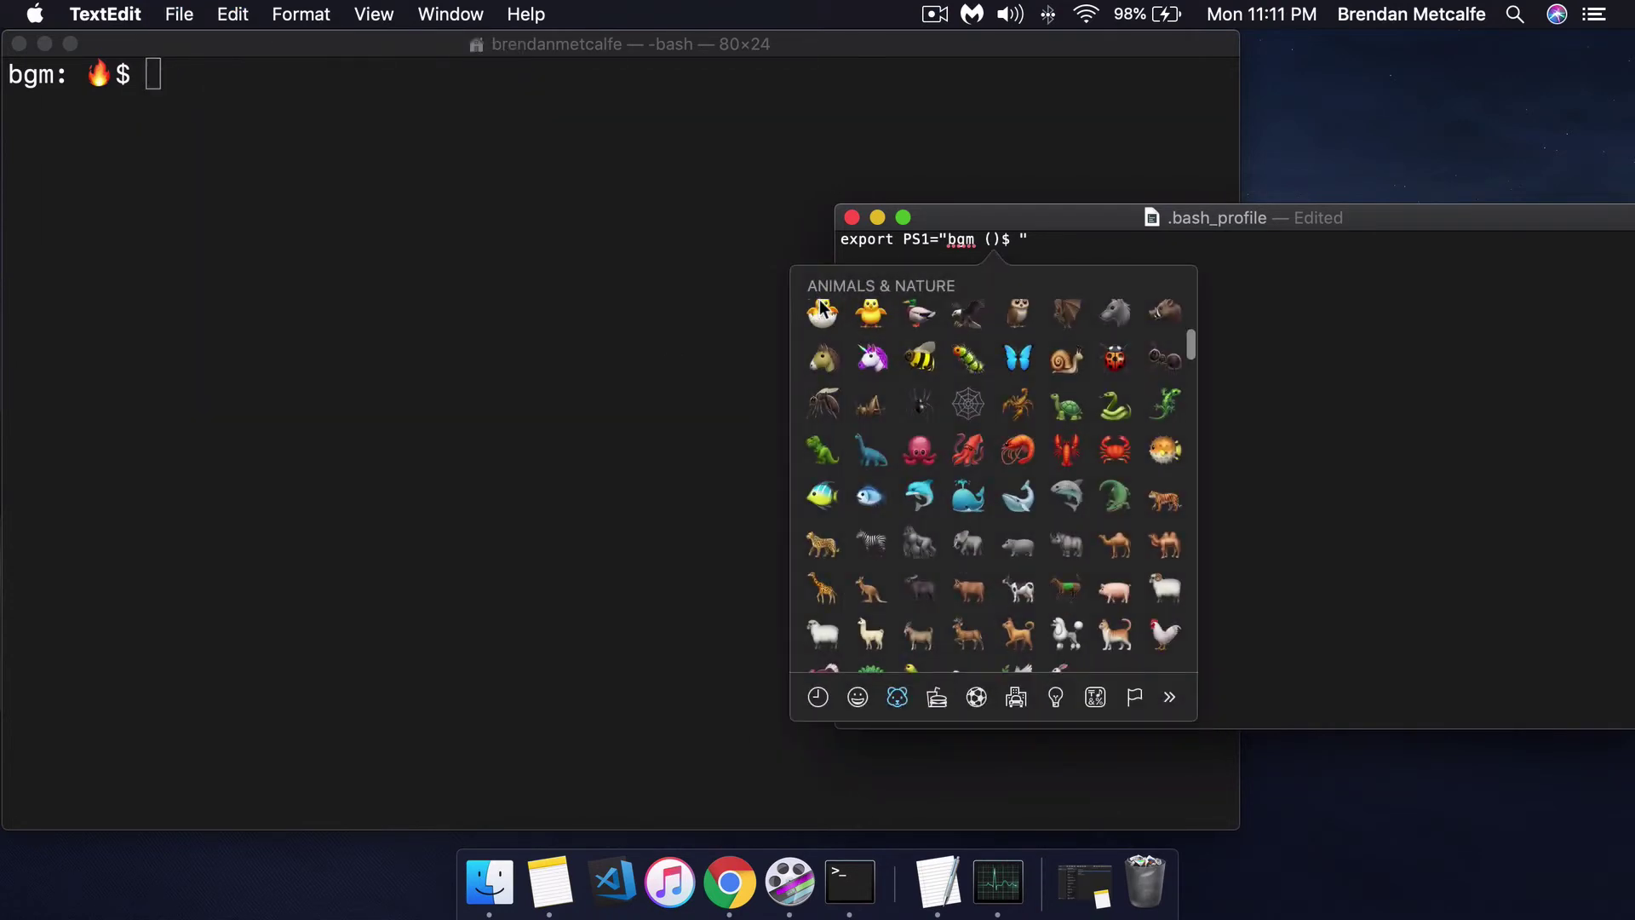
scroll(828, 364, "up", 5)
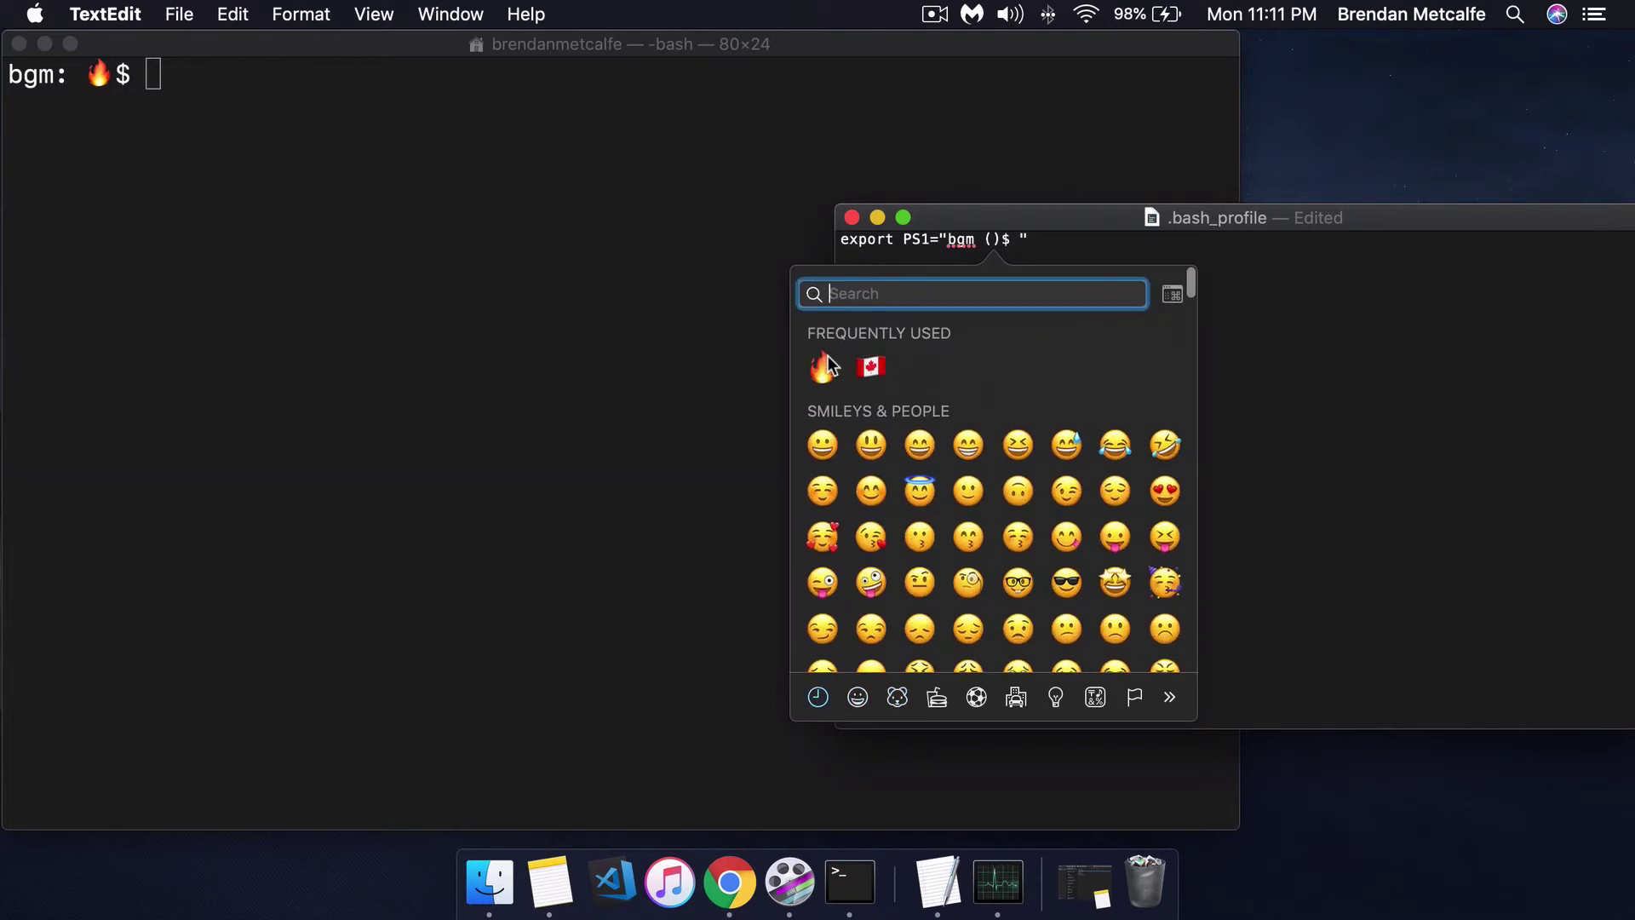
left_click(895, 292)
type("goat")
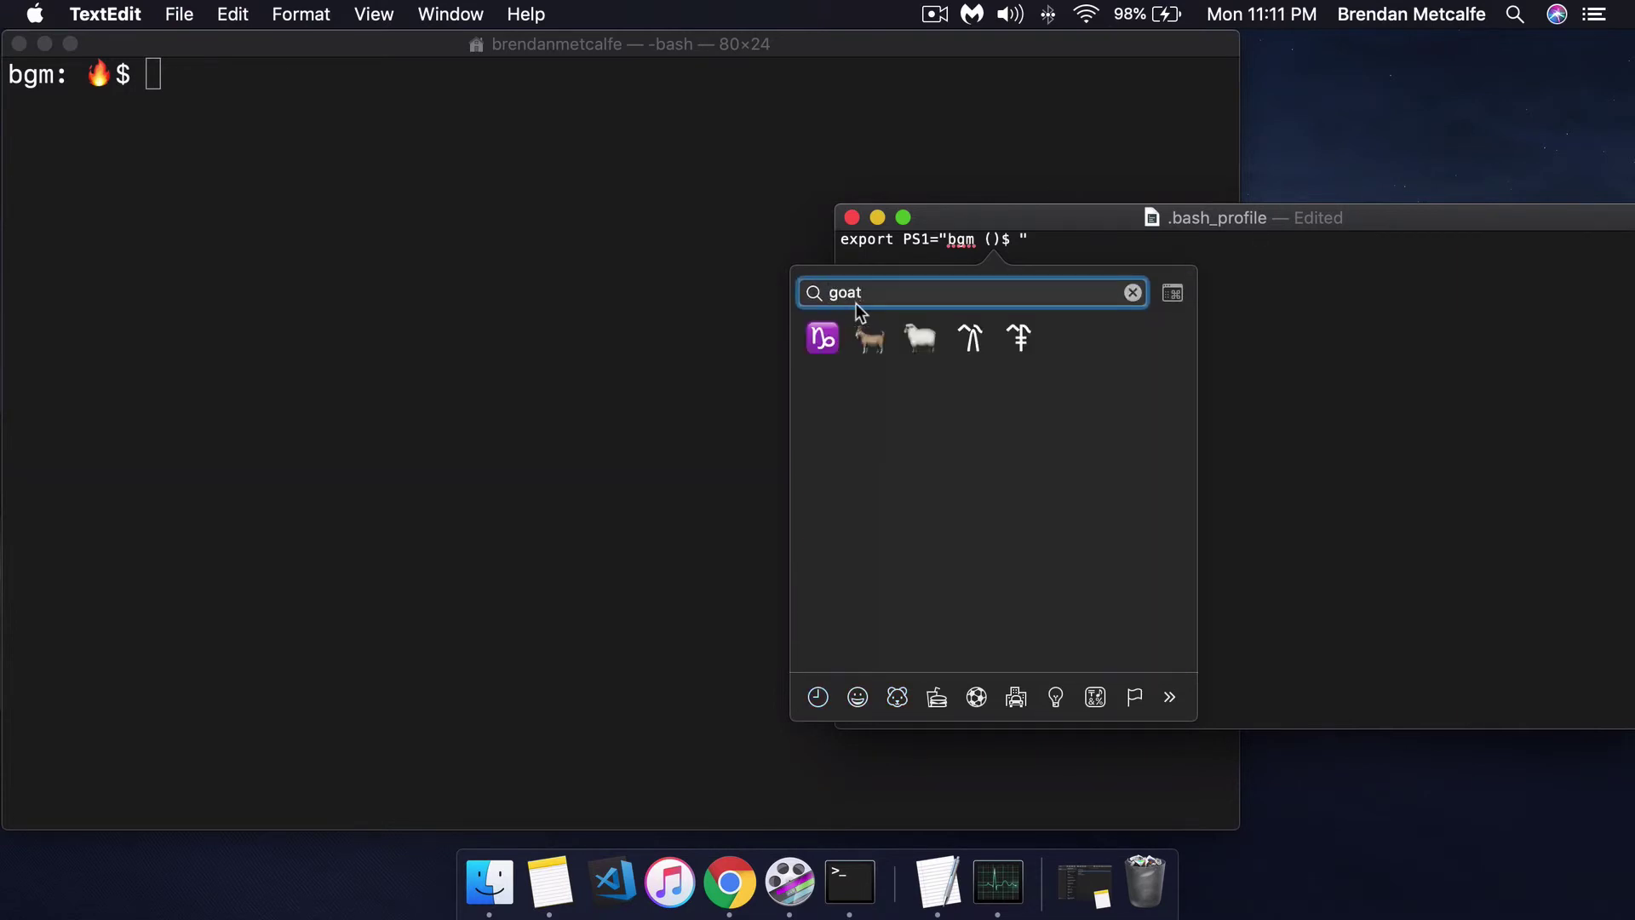
left_click(869, 340)
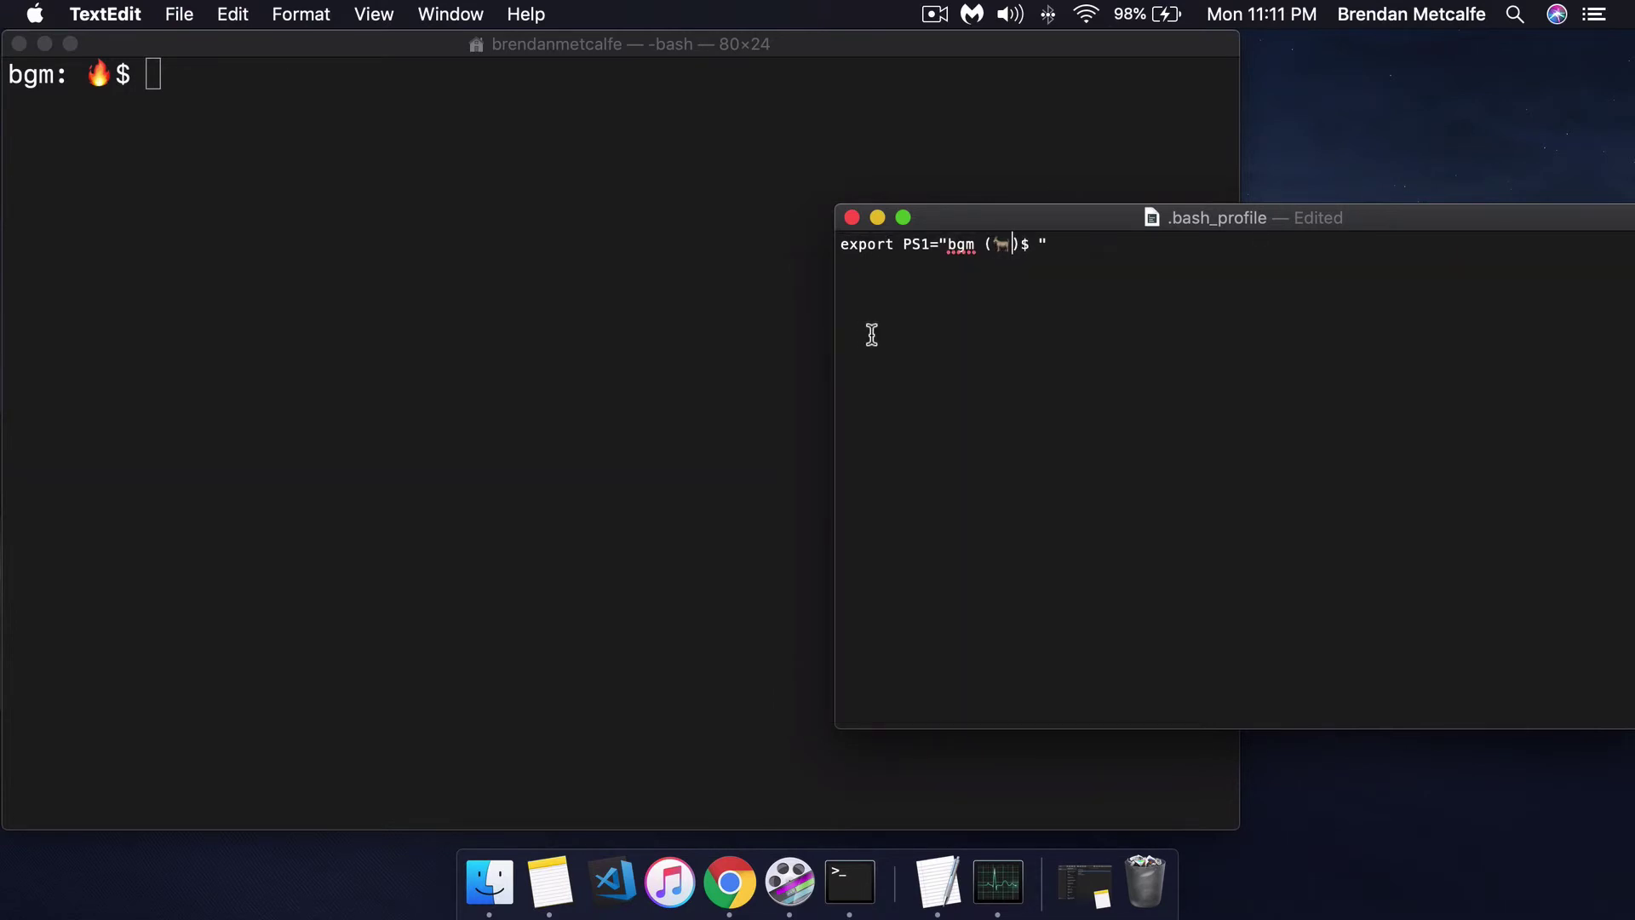
Copy the goat to make three goats, rename bgm to 'brendan', and save the profile
key("shift+Left")
key("super+c")
key("super+v")
key("super+v")
key("super+v")
left_click(979, 245)
key("BackSpace")
key("BackSpace")
key("BackSpace")
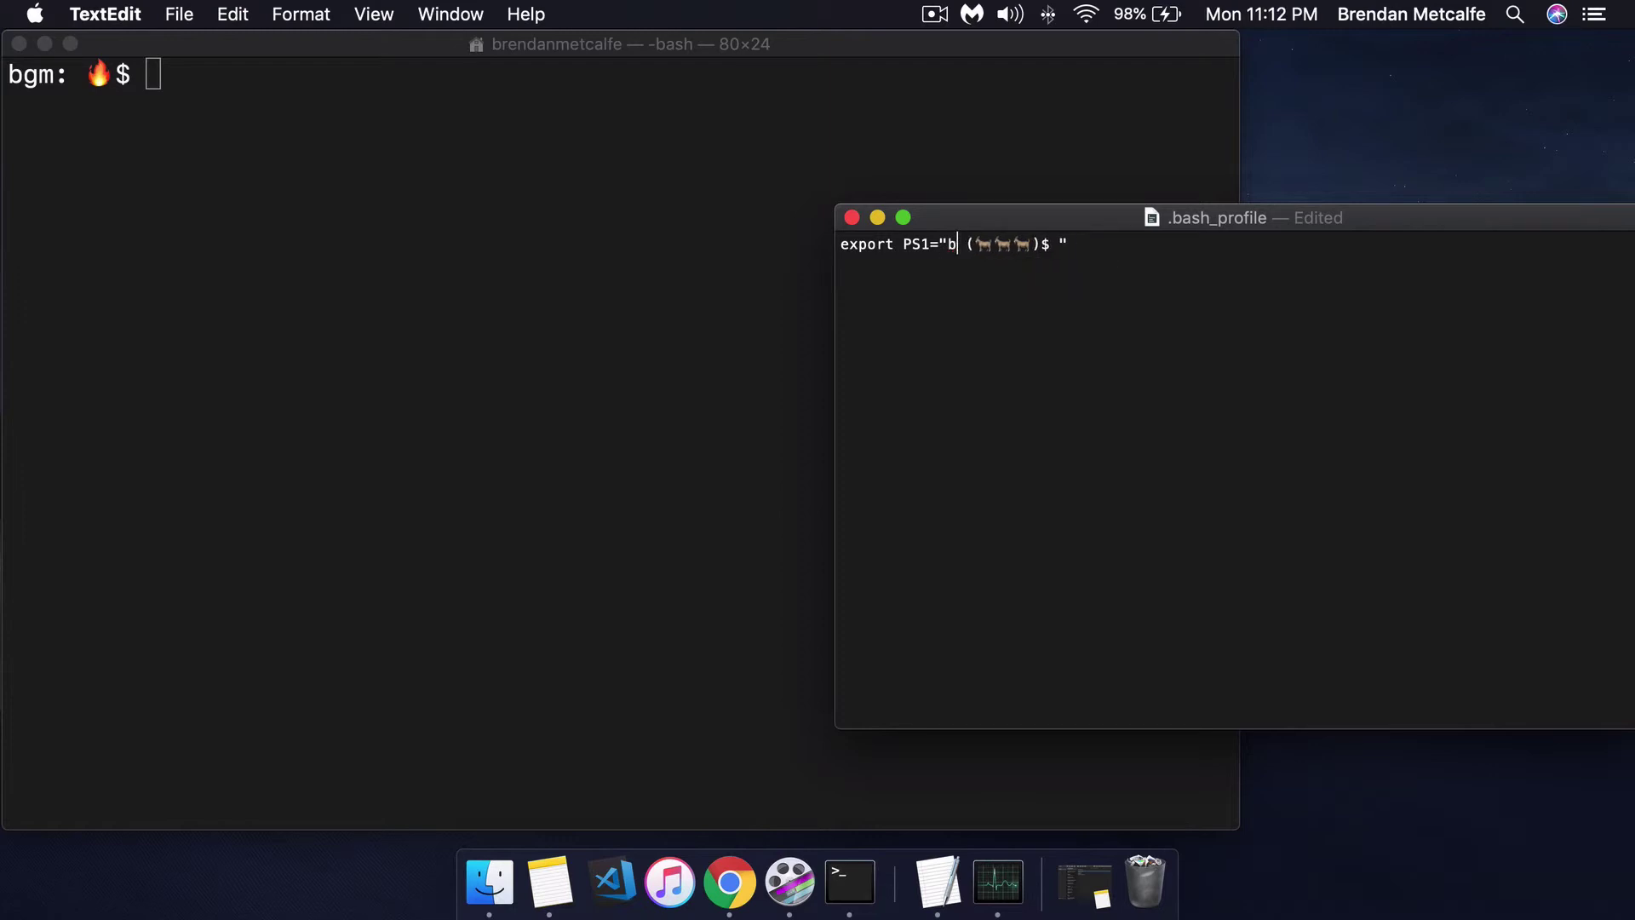
type("brendan")
key("super+s")
left_click(628, 243)
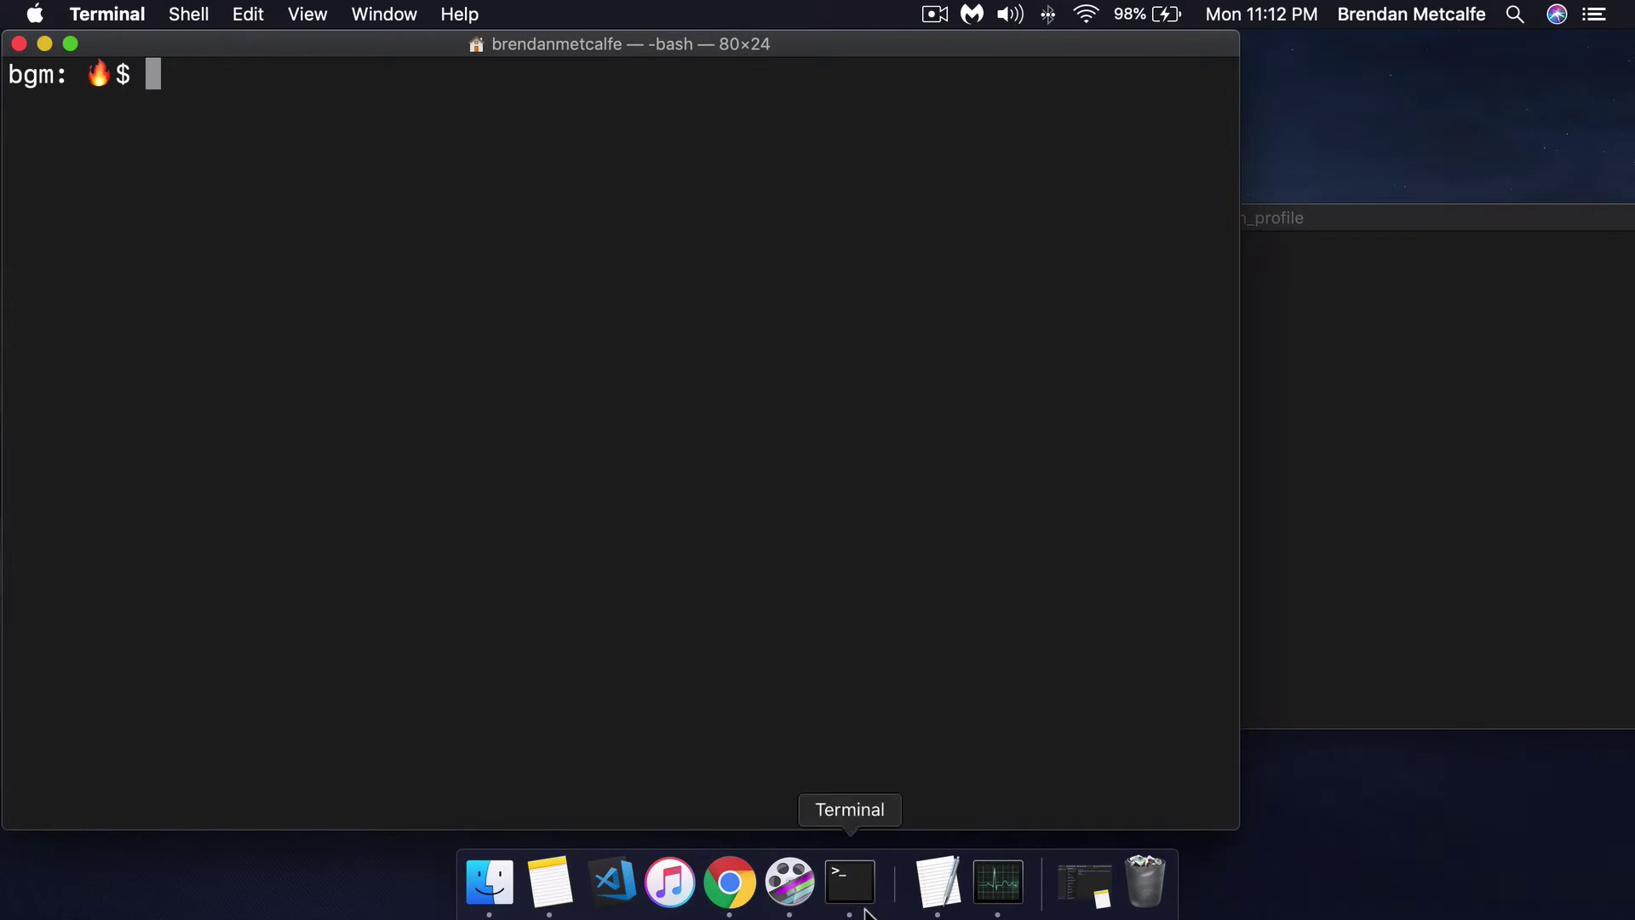
Quit and relaunch Terminal, then clear the screen to show the brendan goat prompt
right_click(849, 882)
left_click(860, 802)
left_click(843, 882)
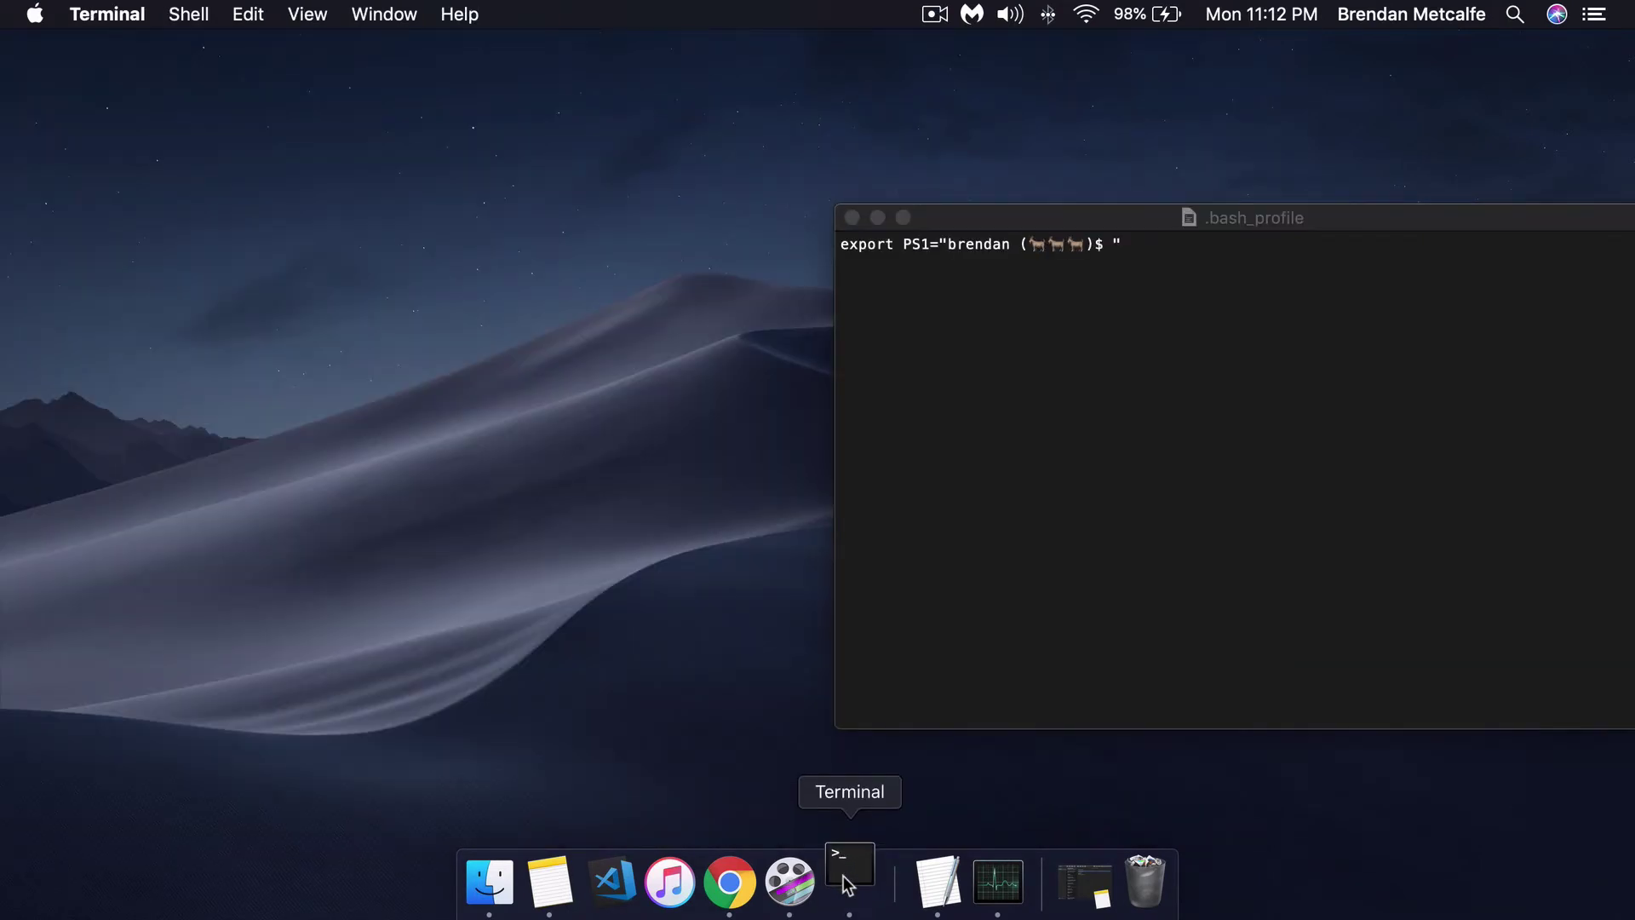
type("cle")
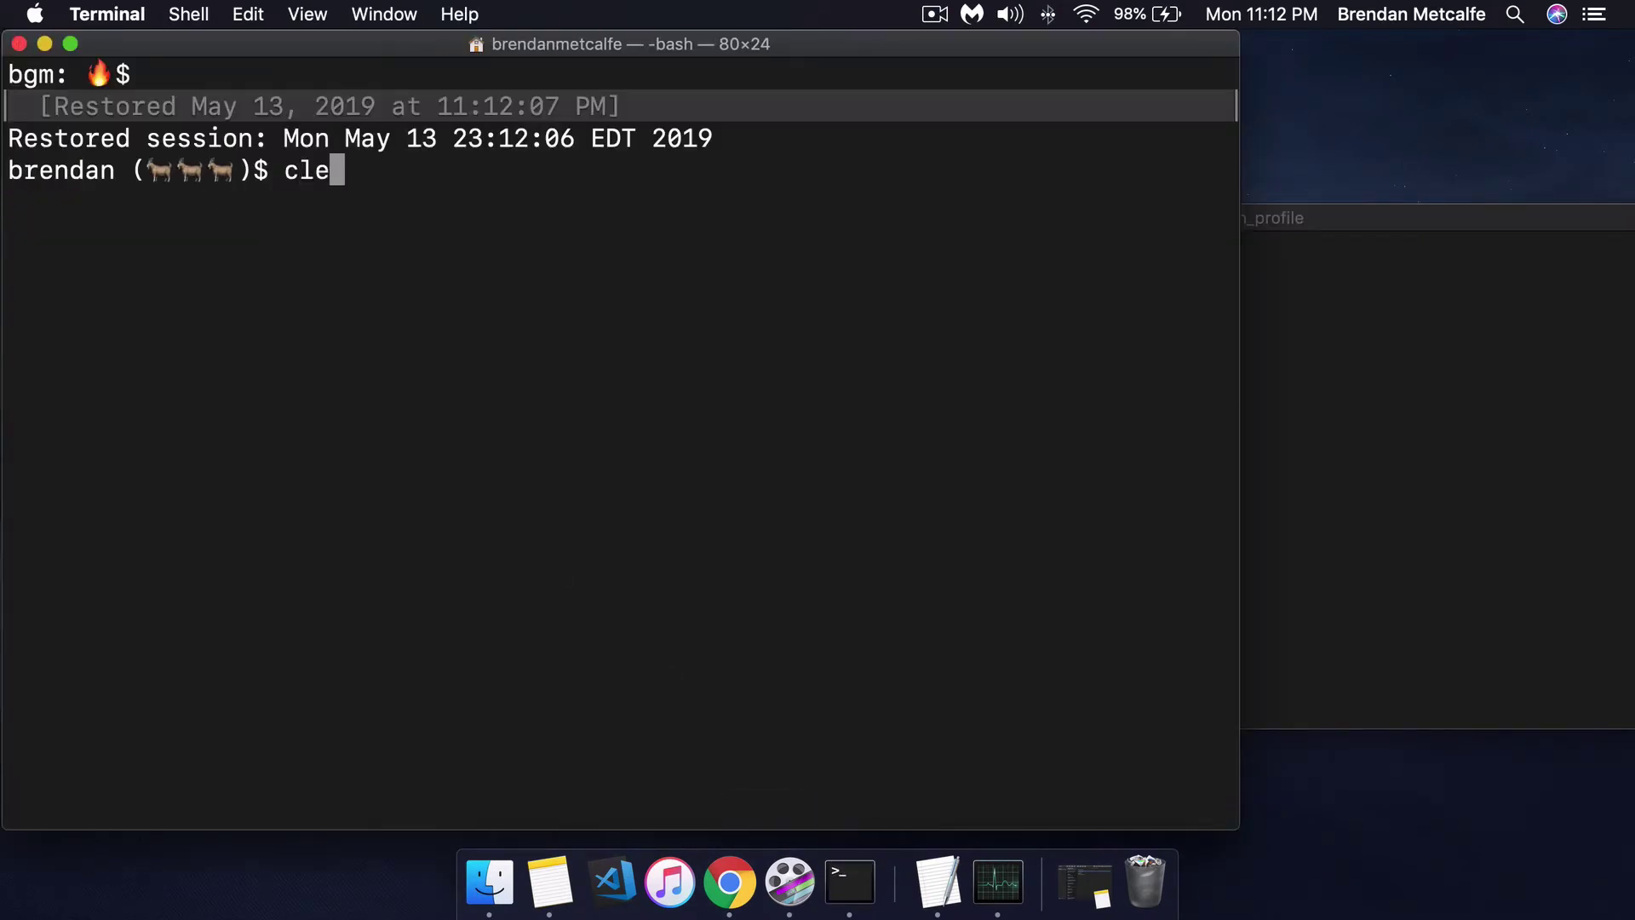
type("ar")
key("Return")
key("Return")
key("Return")
key("Return")
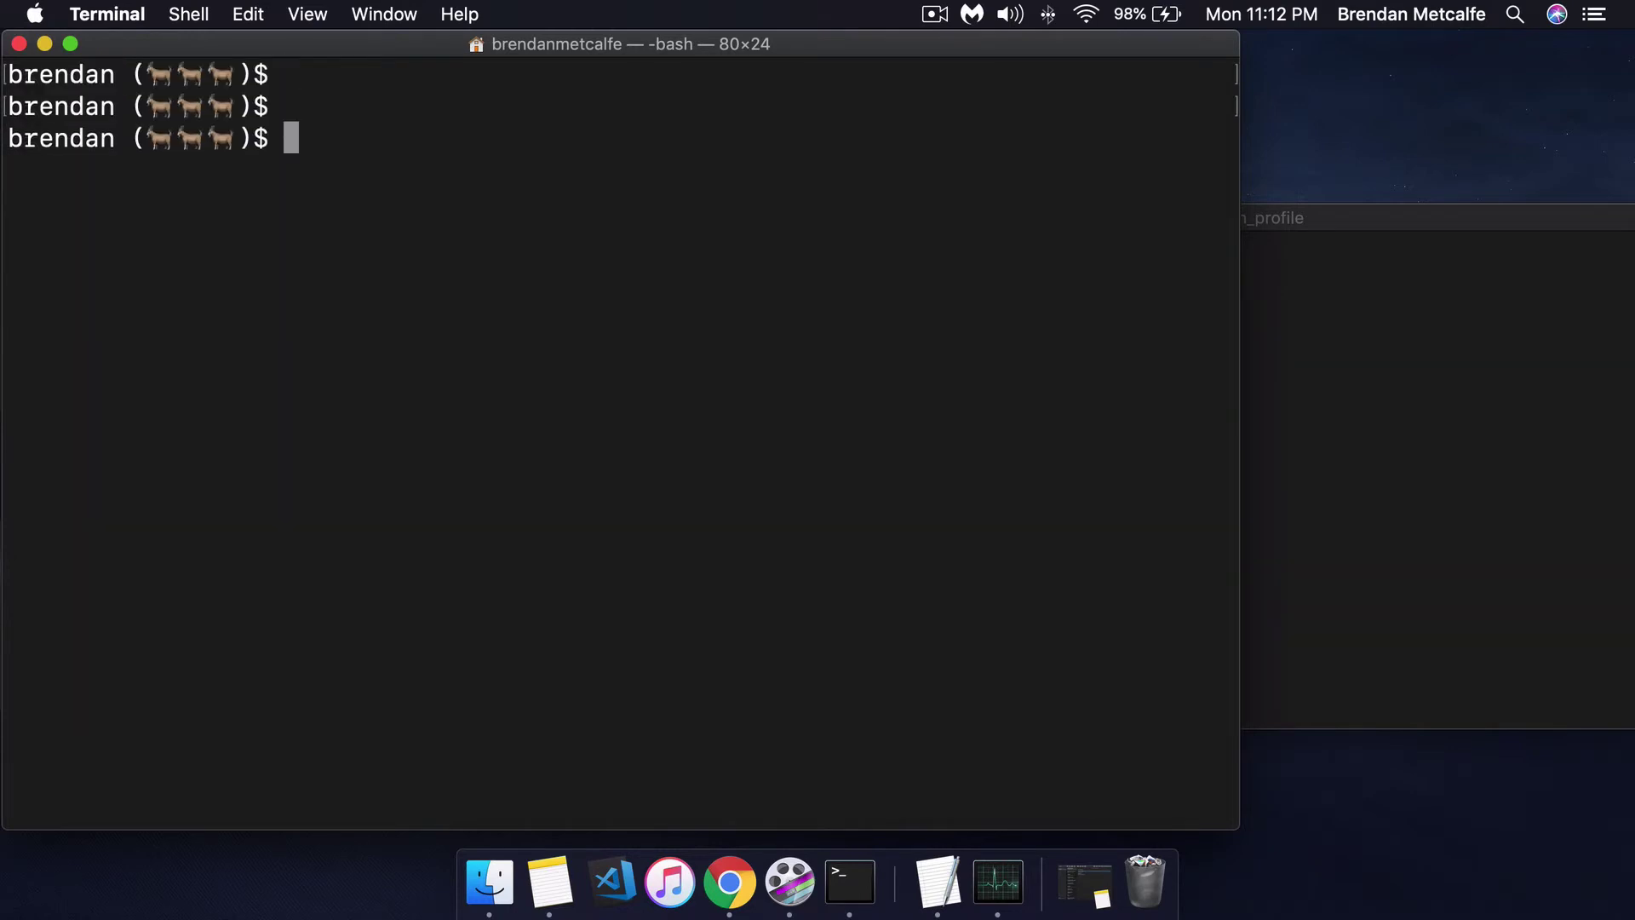
type("ls")
key("Return")
type("cd ")
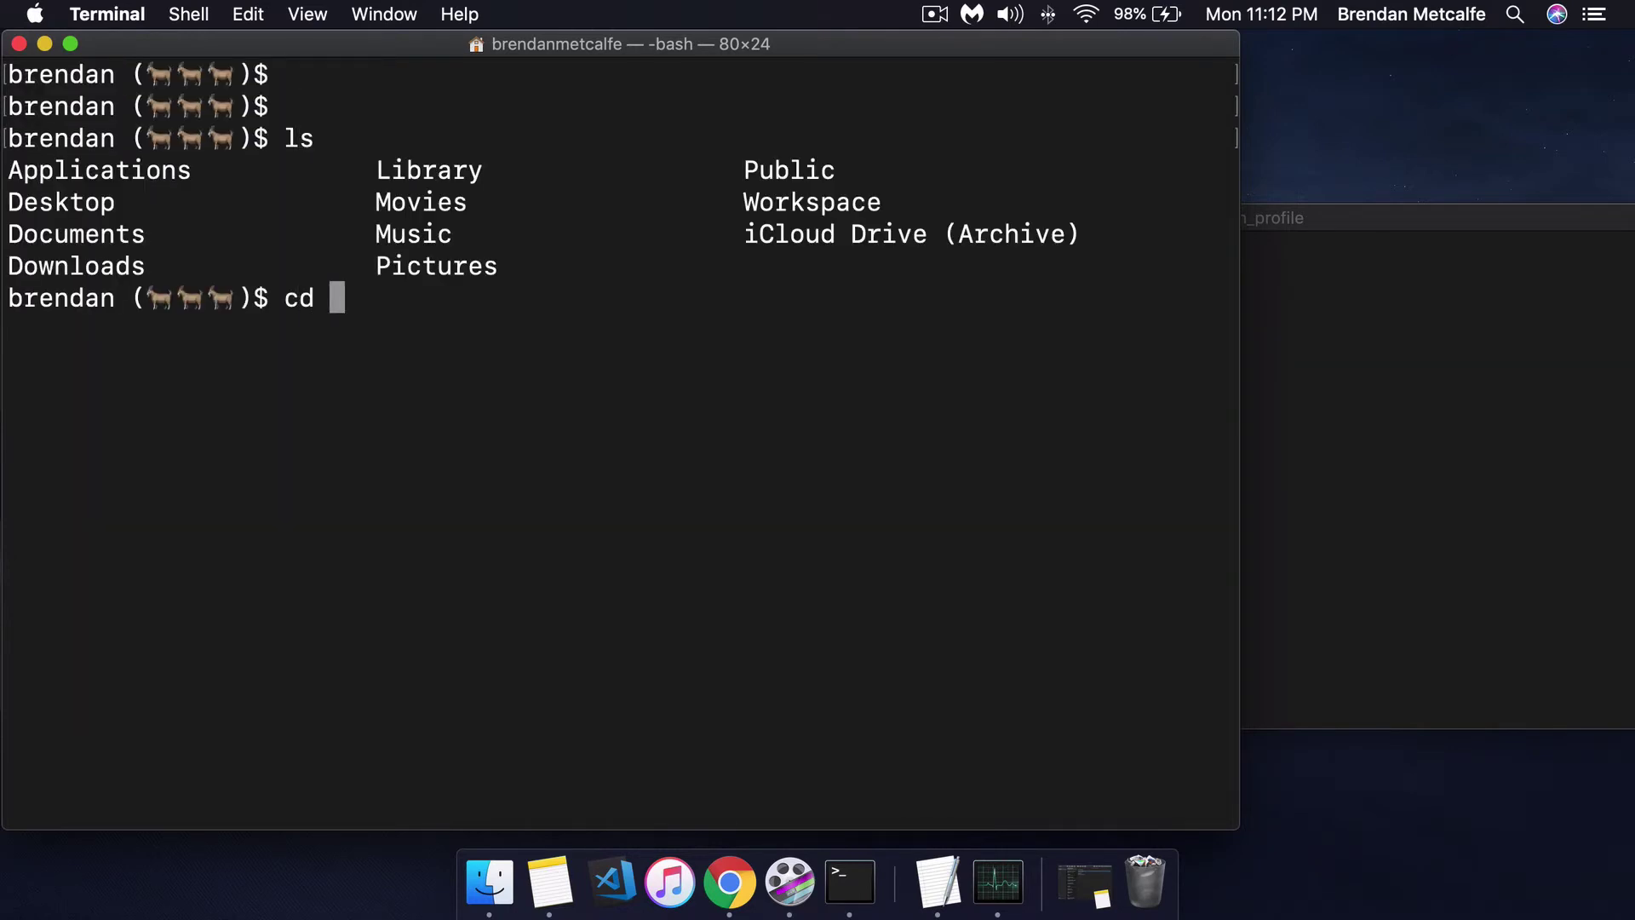
type("Doc")
List the files and change into the Documents folder
key("Tab")
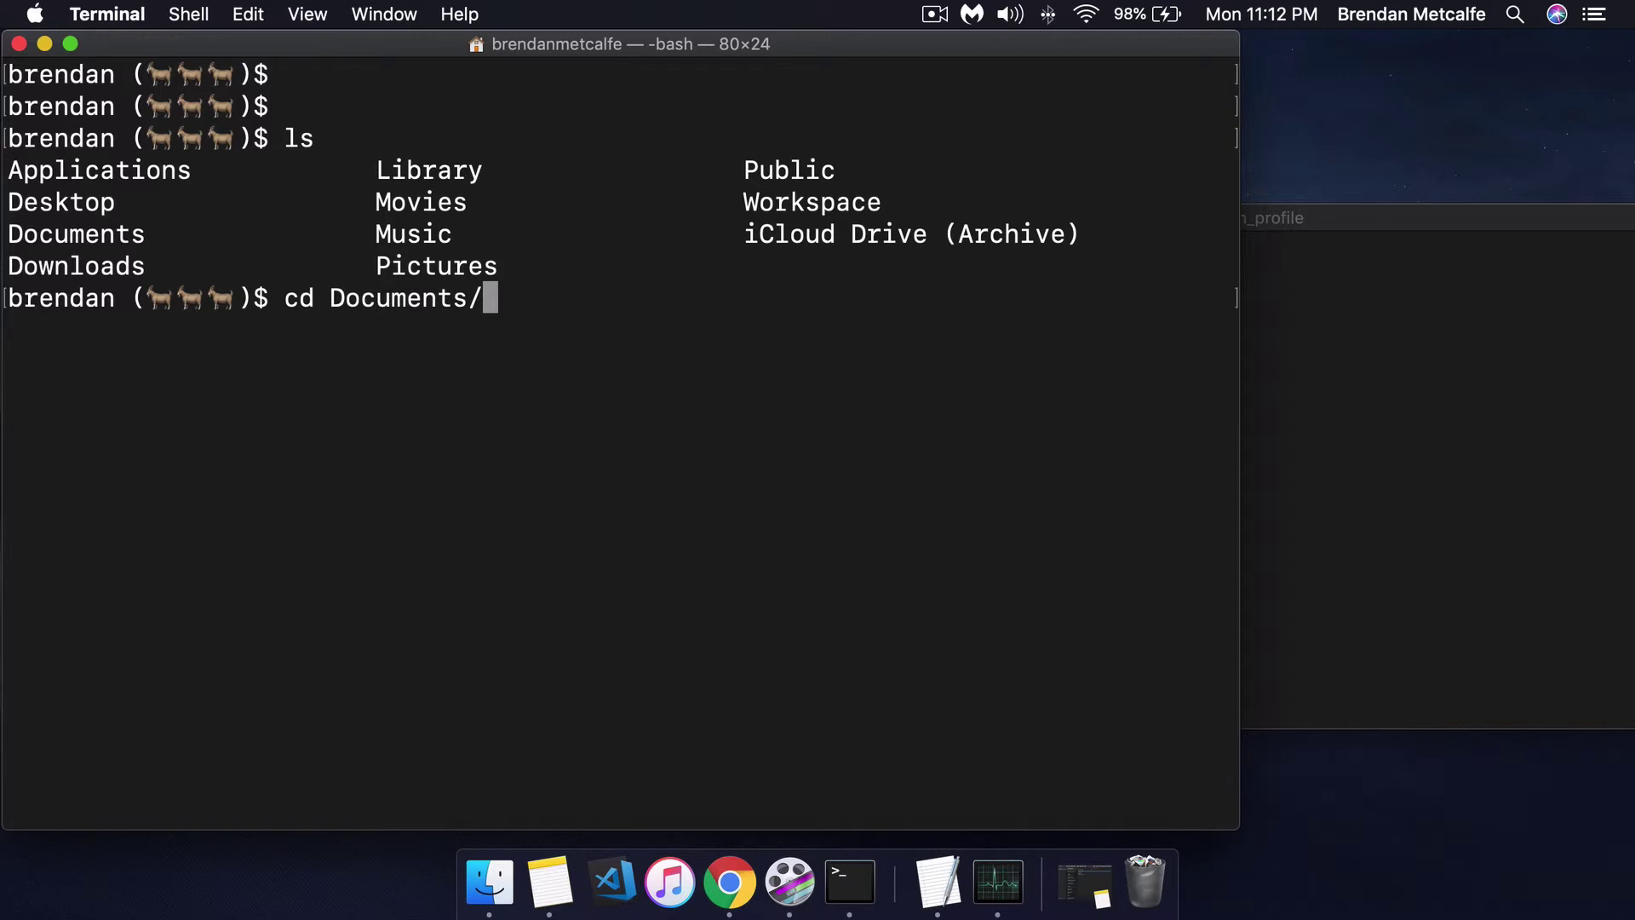
key("Return")
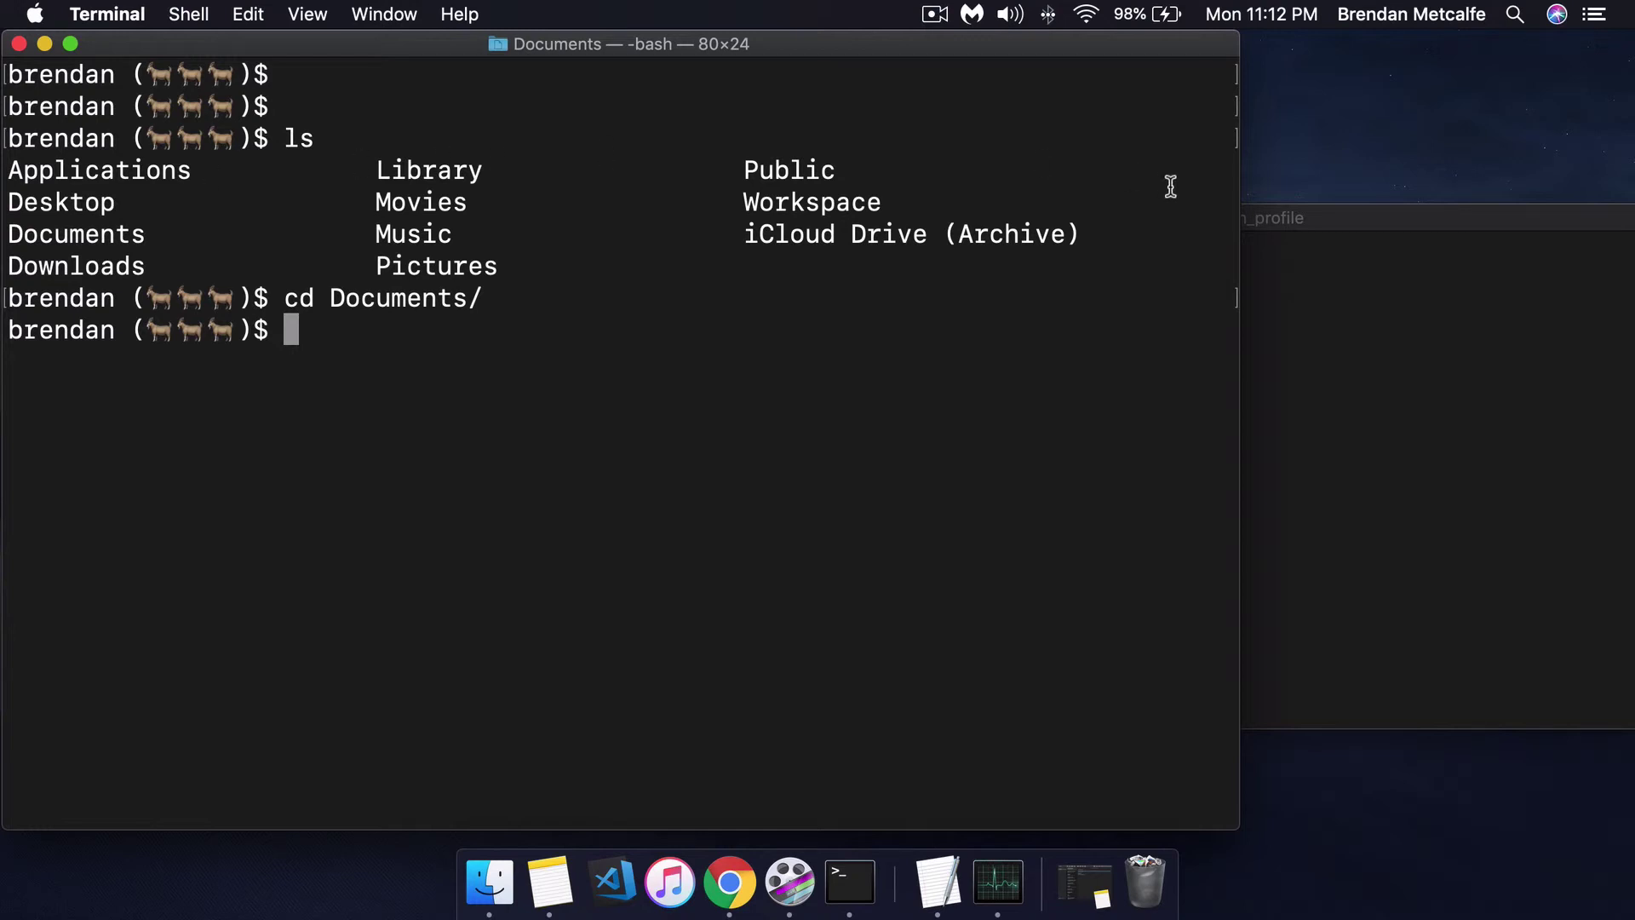
left_click(1308, 346)
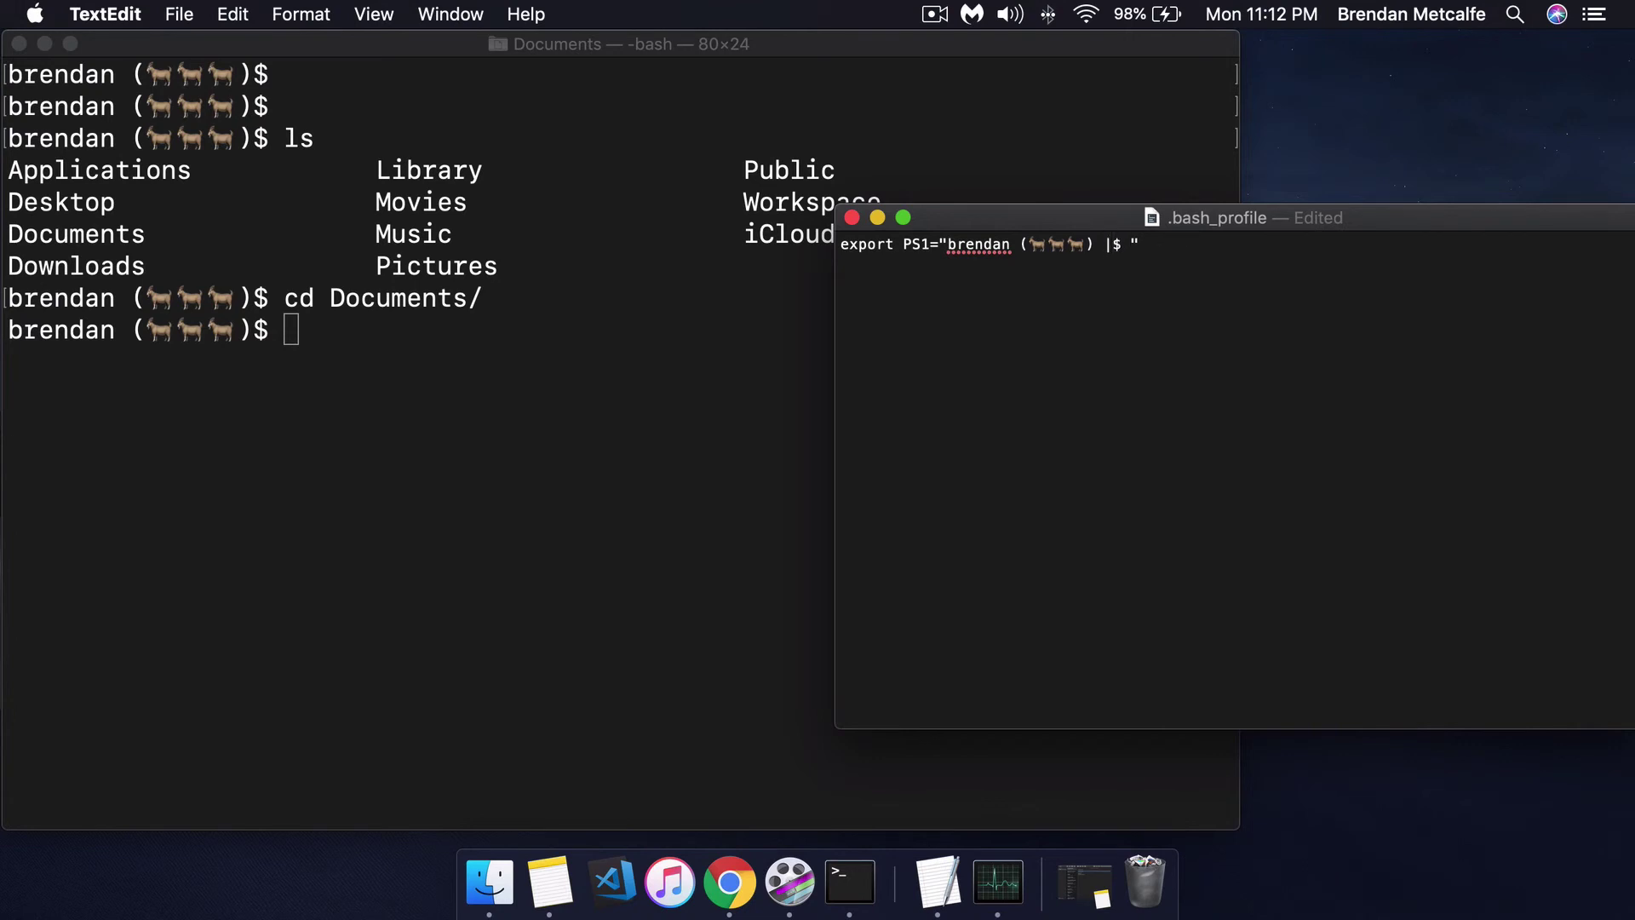
Replace the space before $ with a colon, \w and a space, and save the profile
key("BackSpace")
type("\\")
type("w")
type(":")
key("super+s")
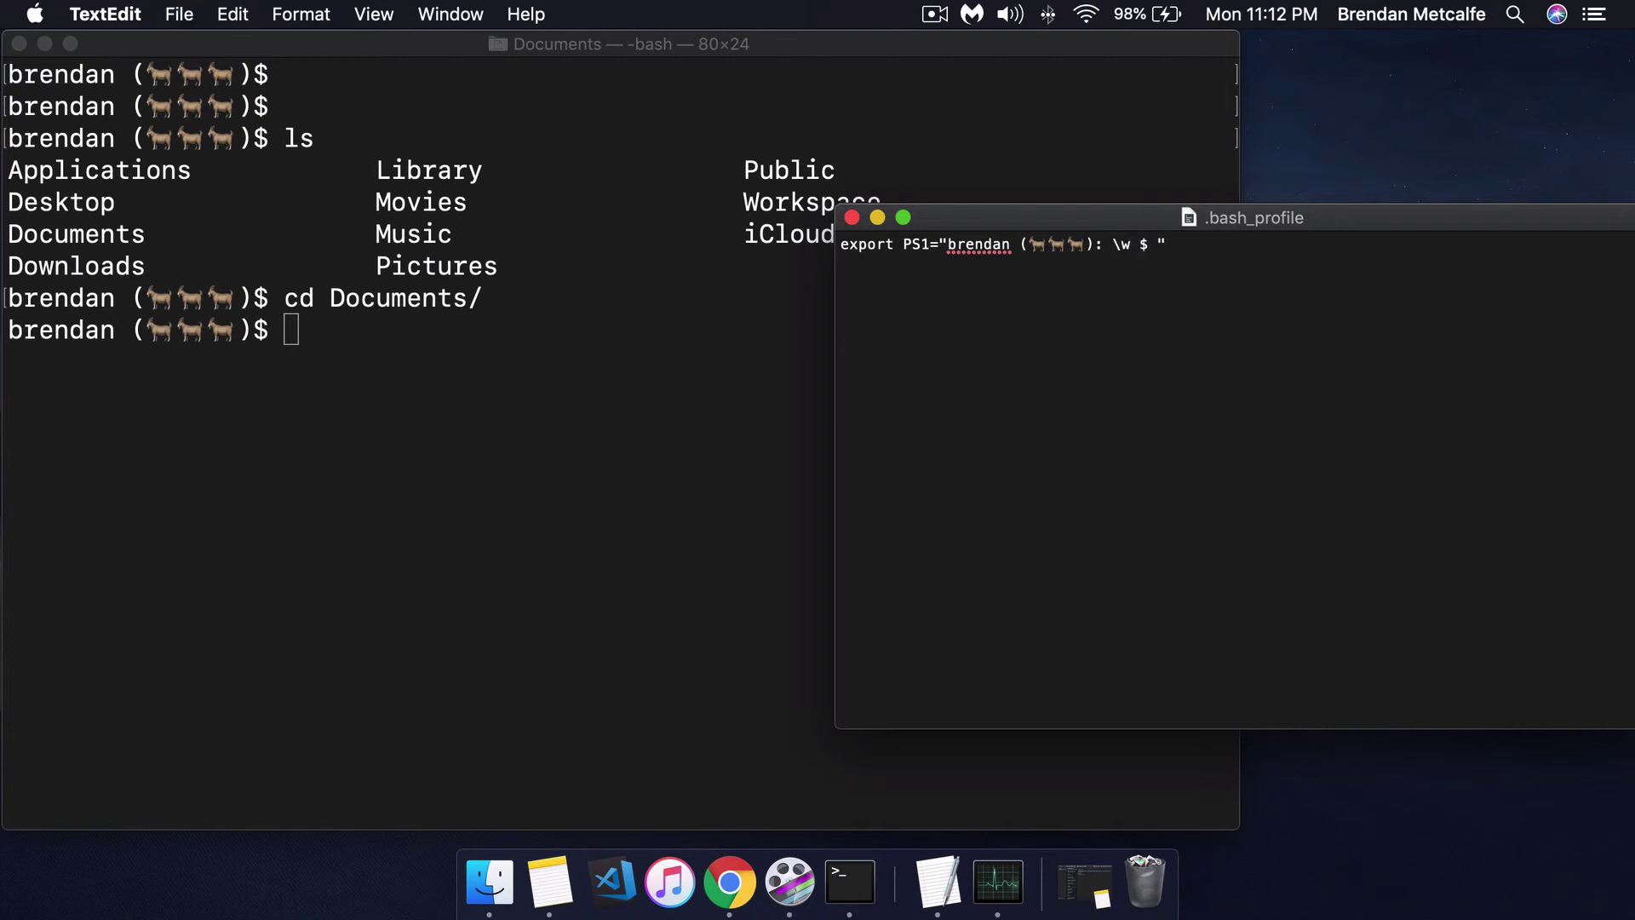
left_click(621, 360)
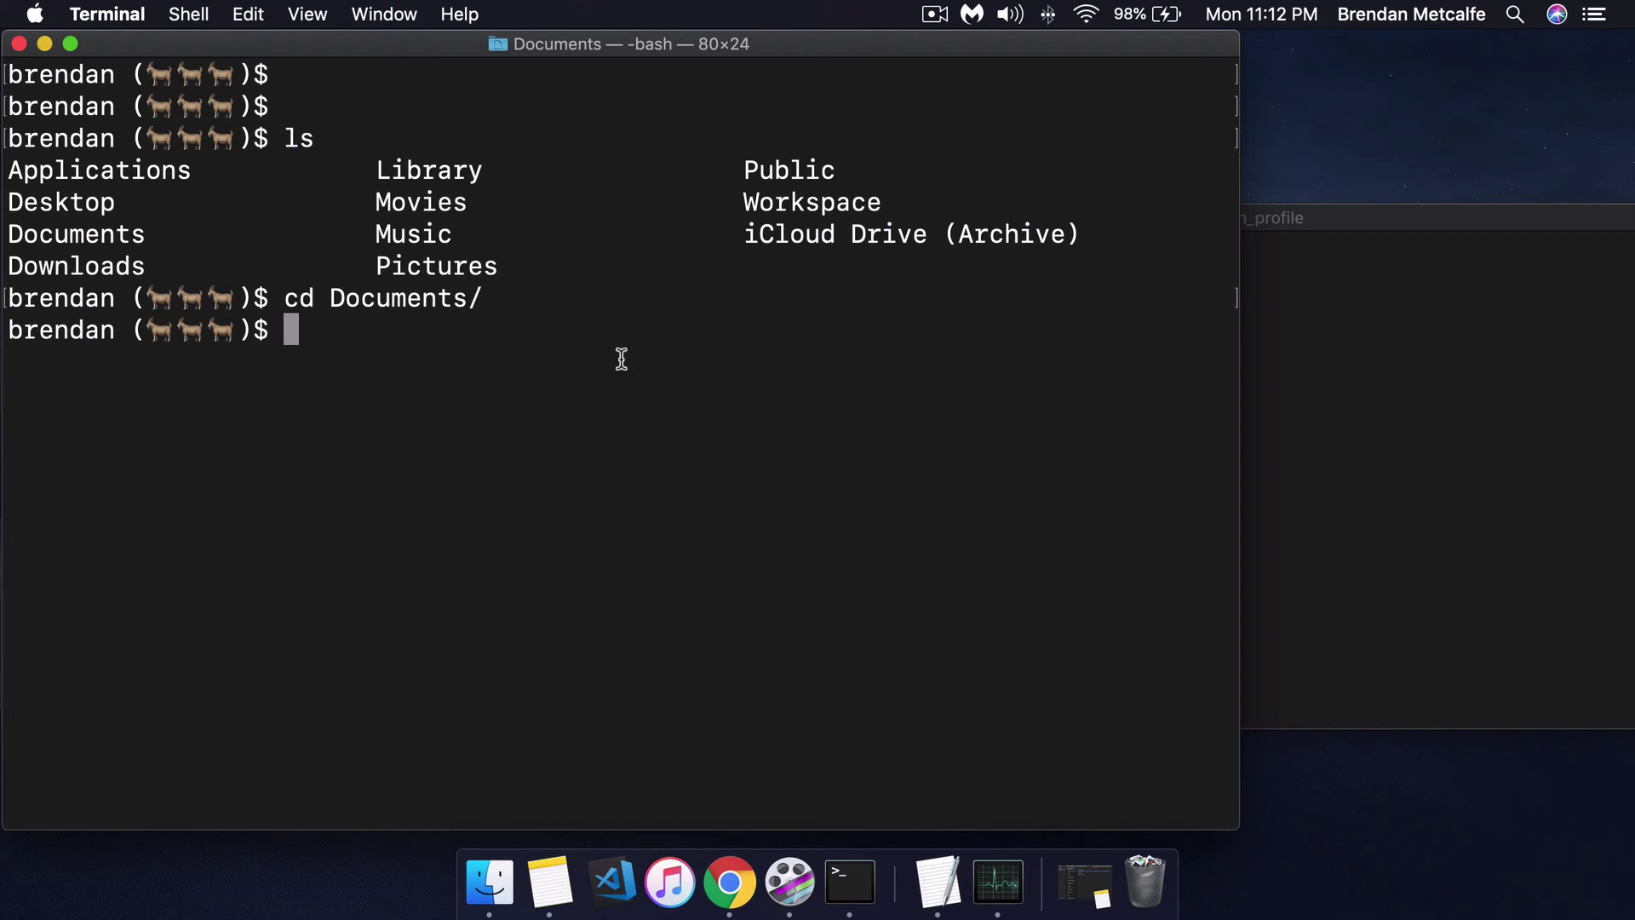
Quit and relaunch Terminal and clear it to load the working-directory prompt
right_click(851, 881)
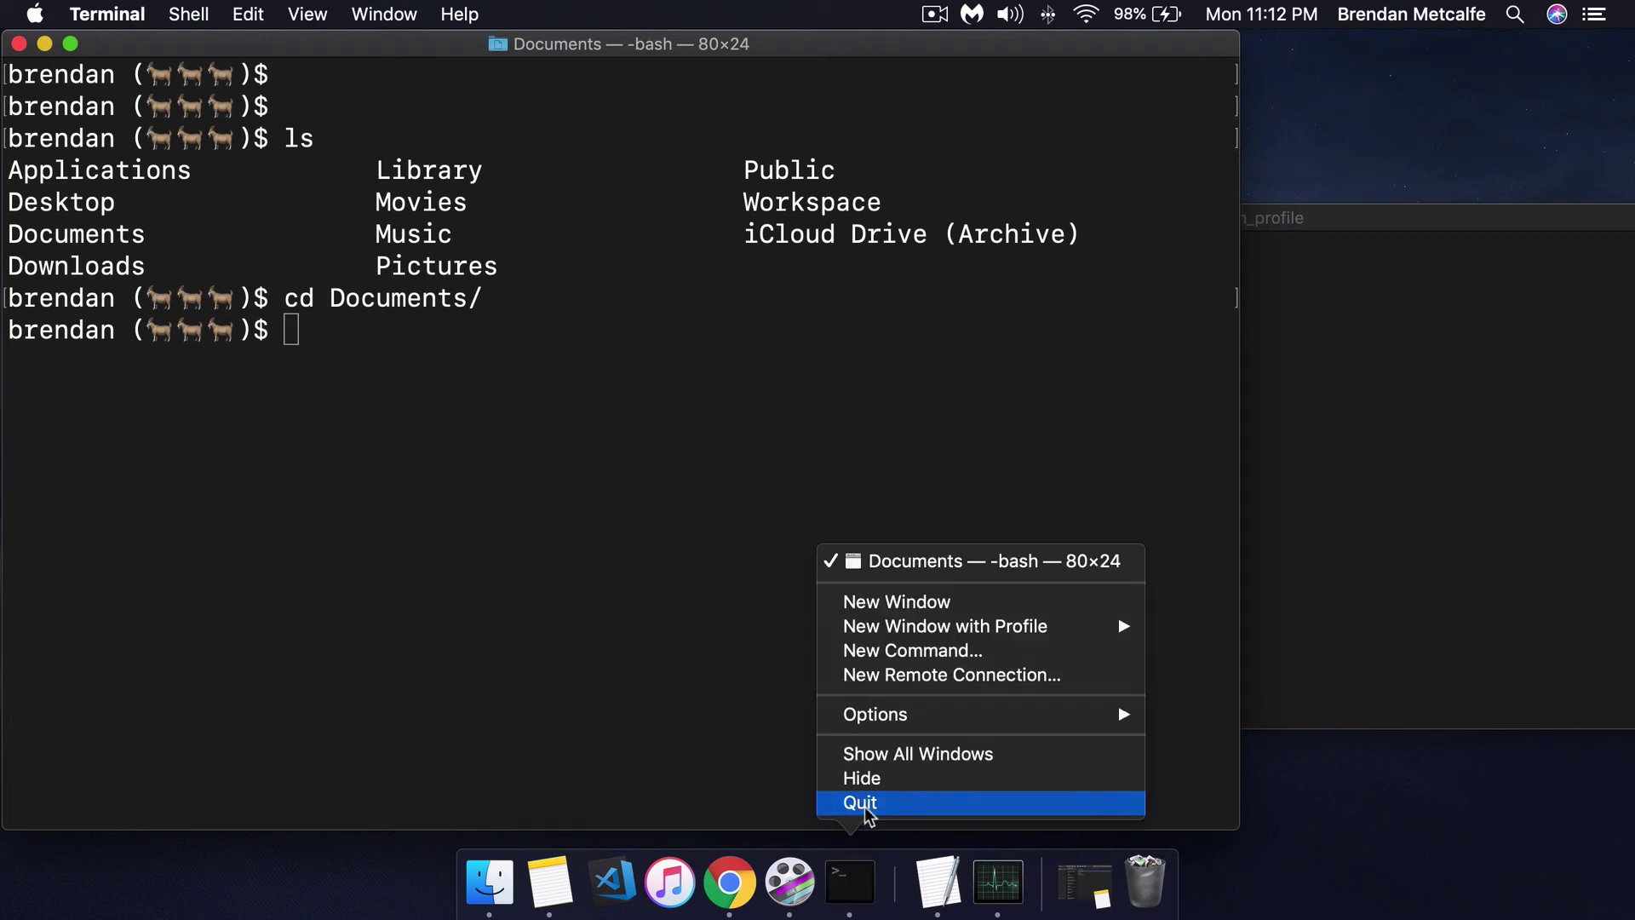
left_click(860, 803)
left_click(851, 881)
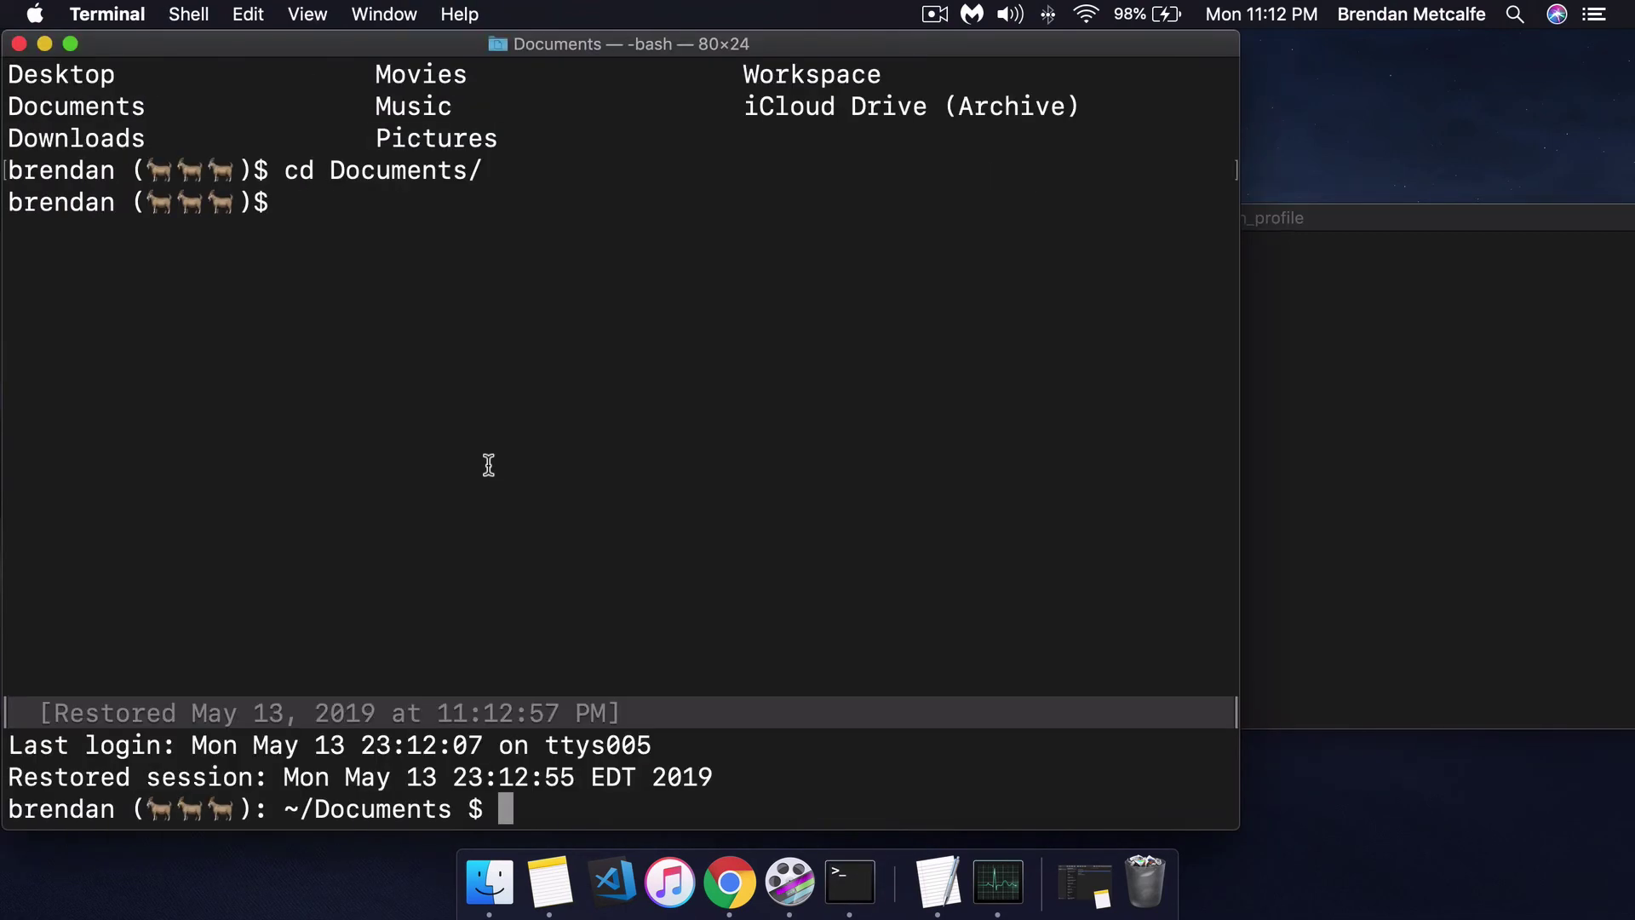
type("clear")
key("Return")
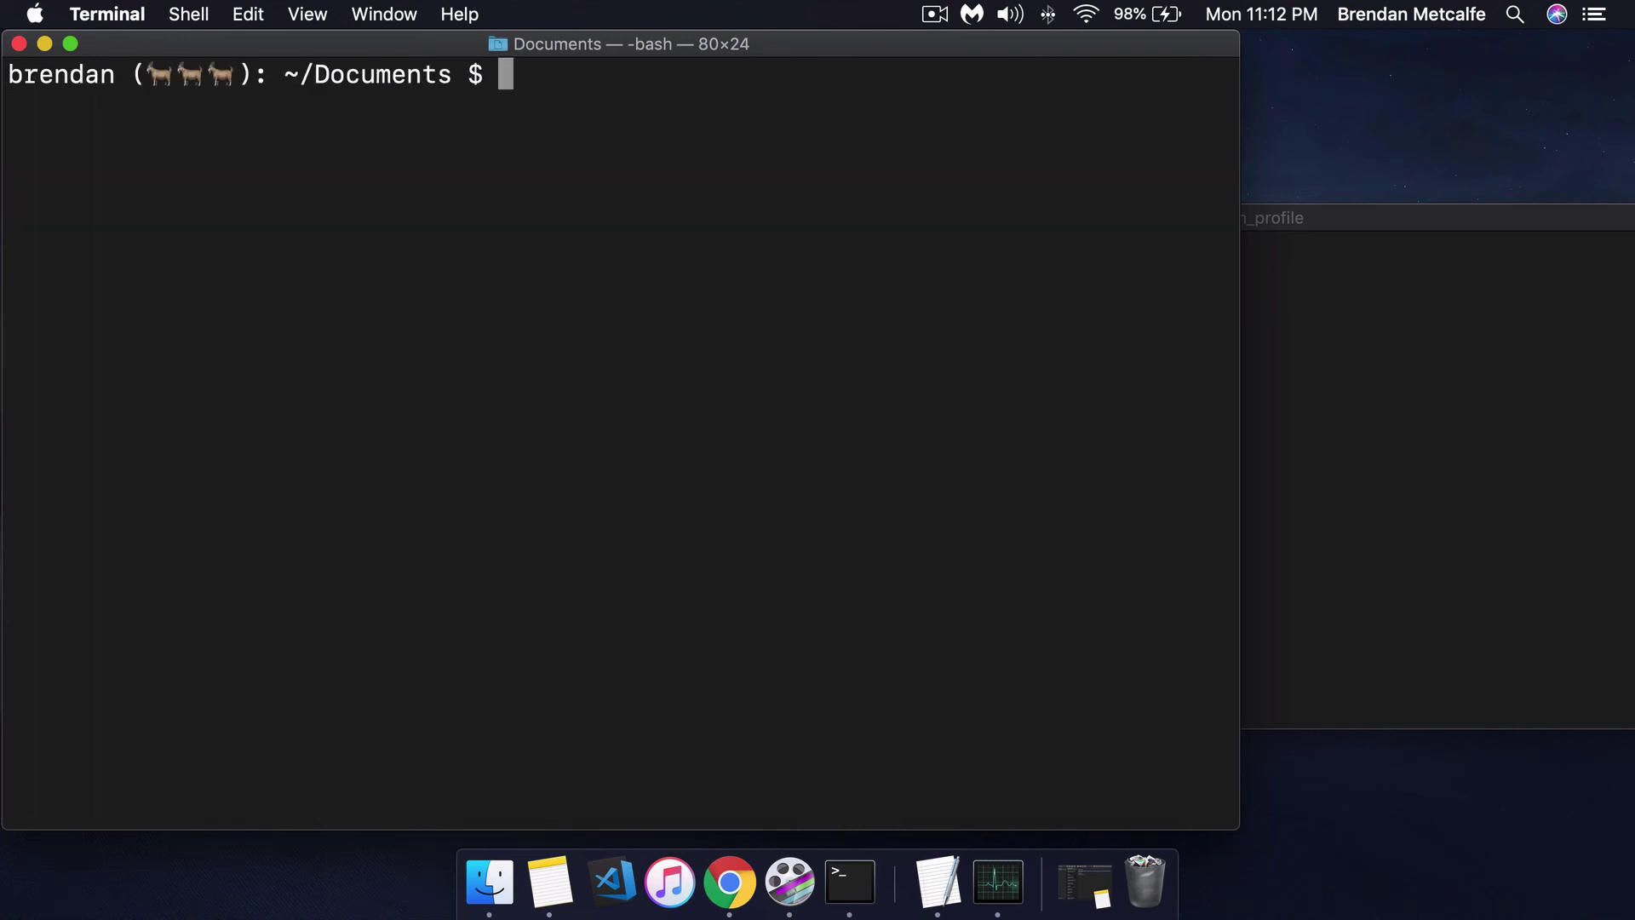
type("cd ")
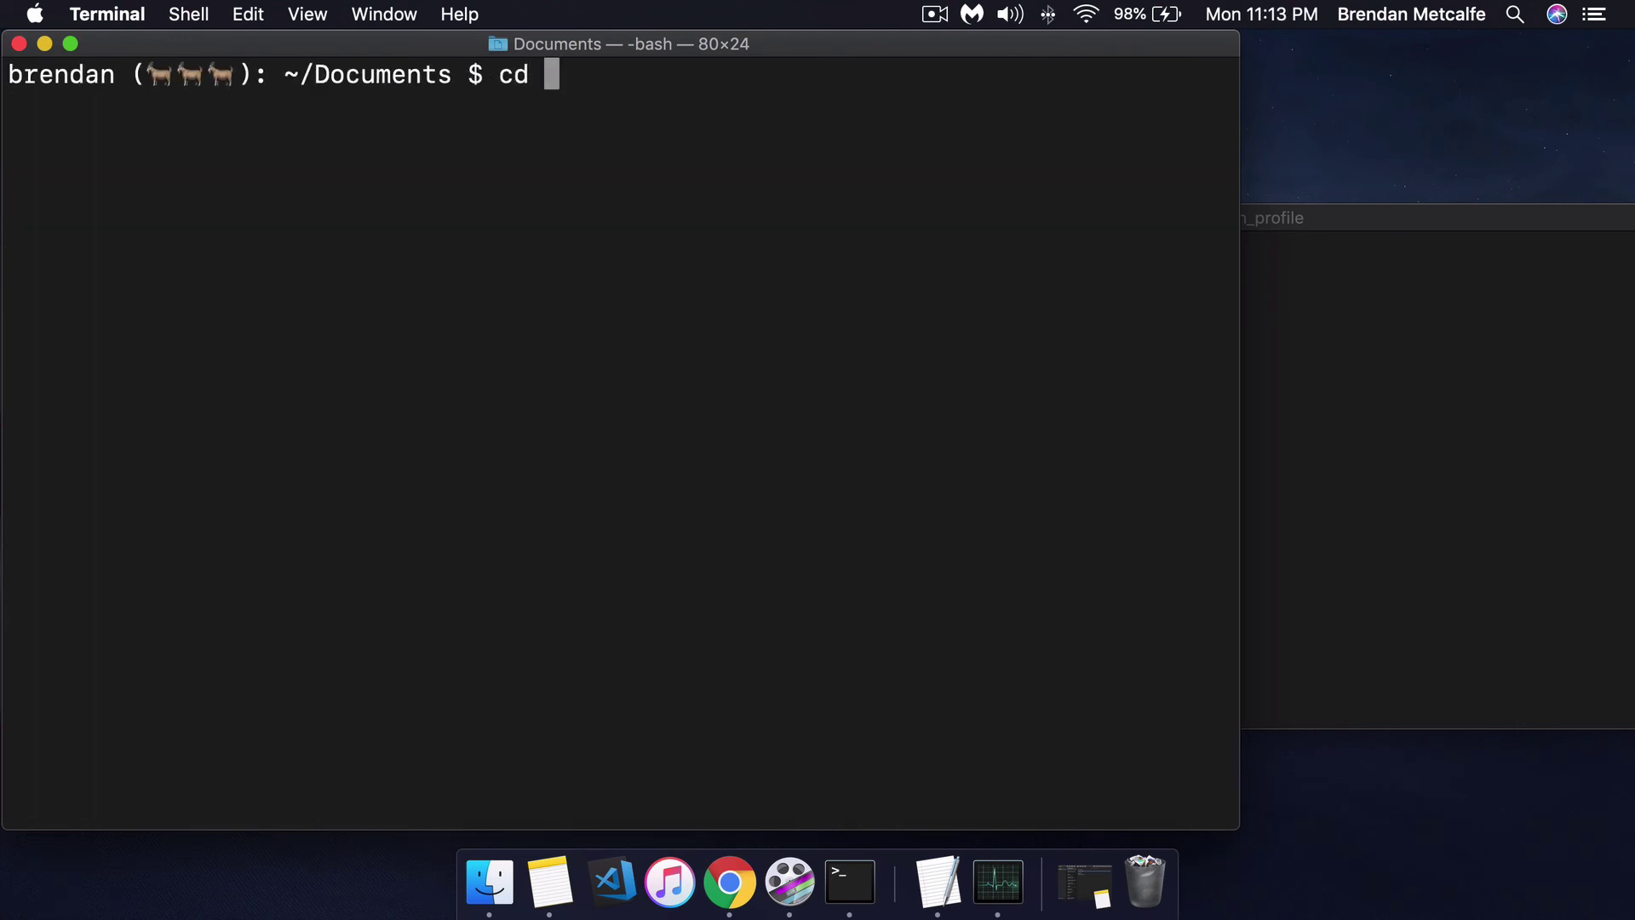
type("Tui")
Enter Tutorials, list its contents, and go back up to check the directory display
key("BackSpace")
key("BackSpace")
type("ut")
key("Tab")
key("Return")
type("ls")
key("Return")
type("cd ..")
key("Return")
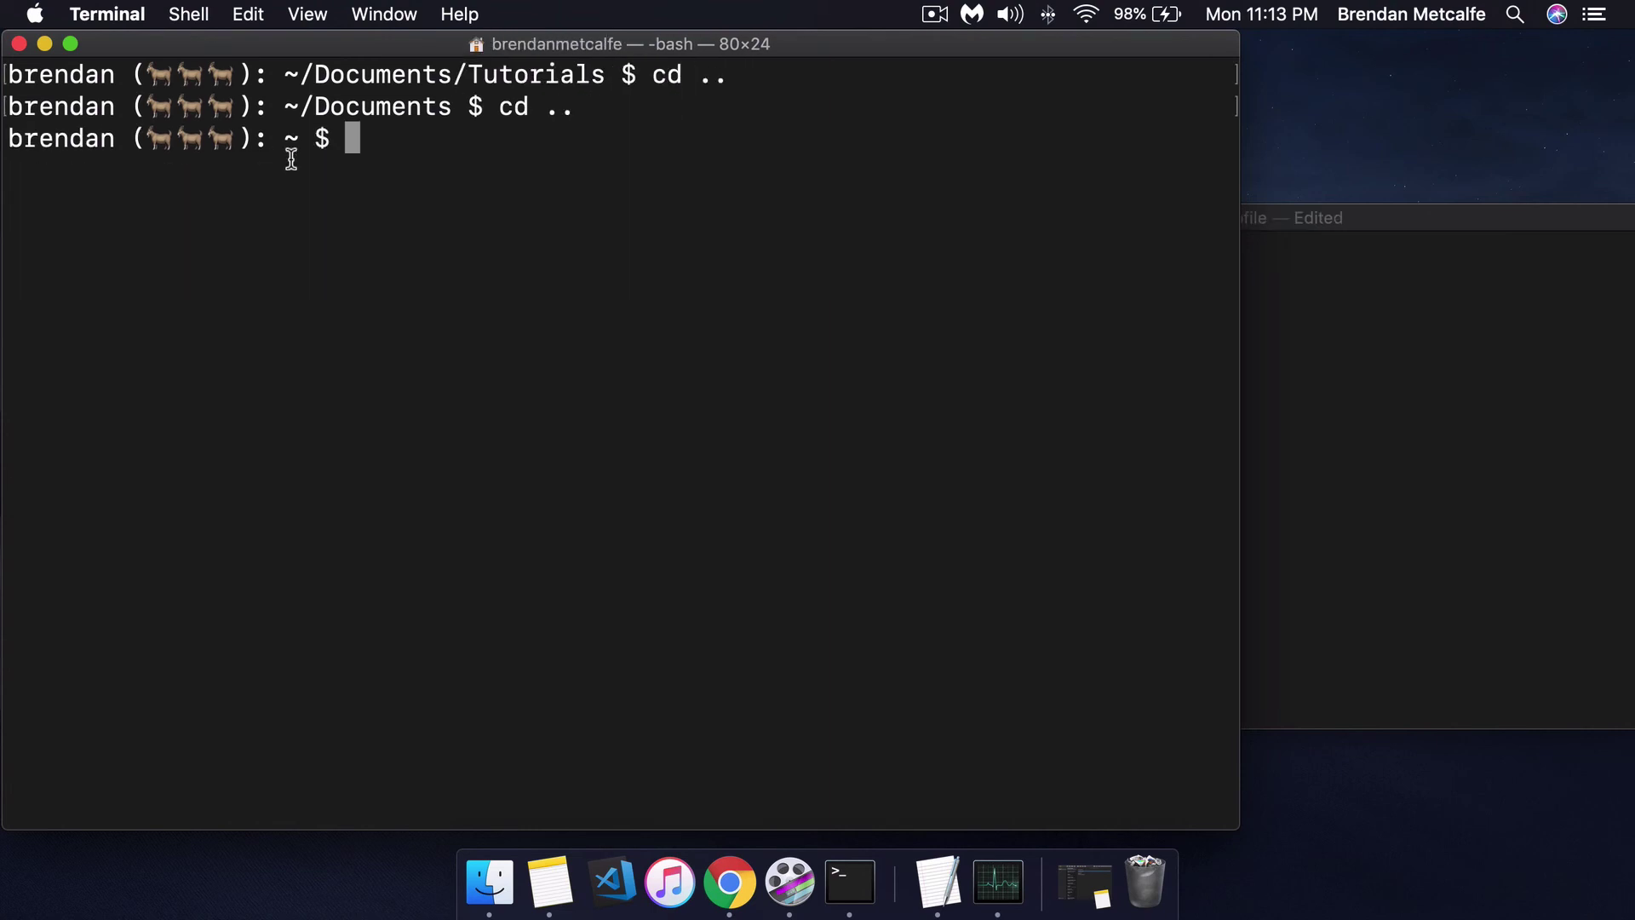
Delete the parentheses around the three goats and save the profile
left_click(1378, 298)
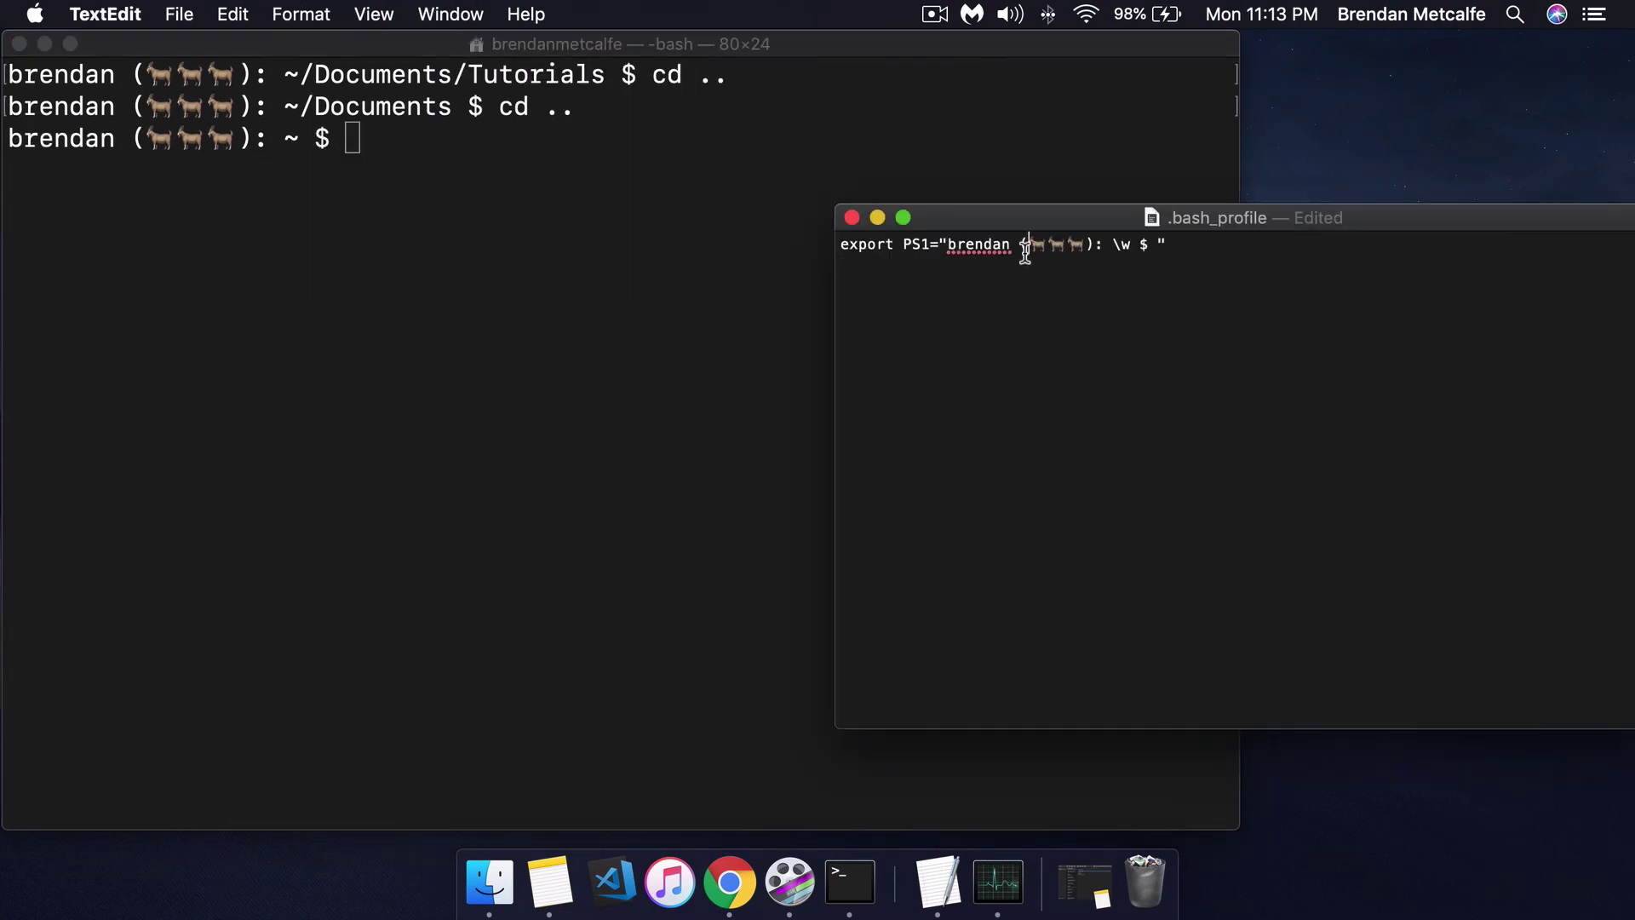
key("BackSpace")
key("BackSpace")
key("super+s")
left_click(598, 262)
Relaunch Terminal, clear it, and cd into Documents under the final brendan goat prompt
right_click(850, 882)
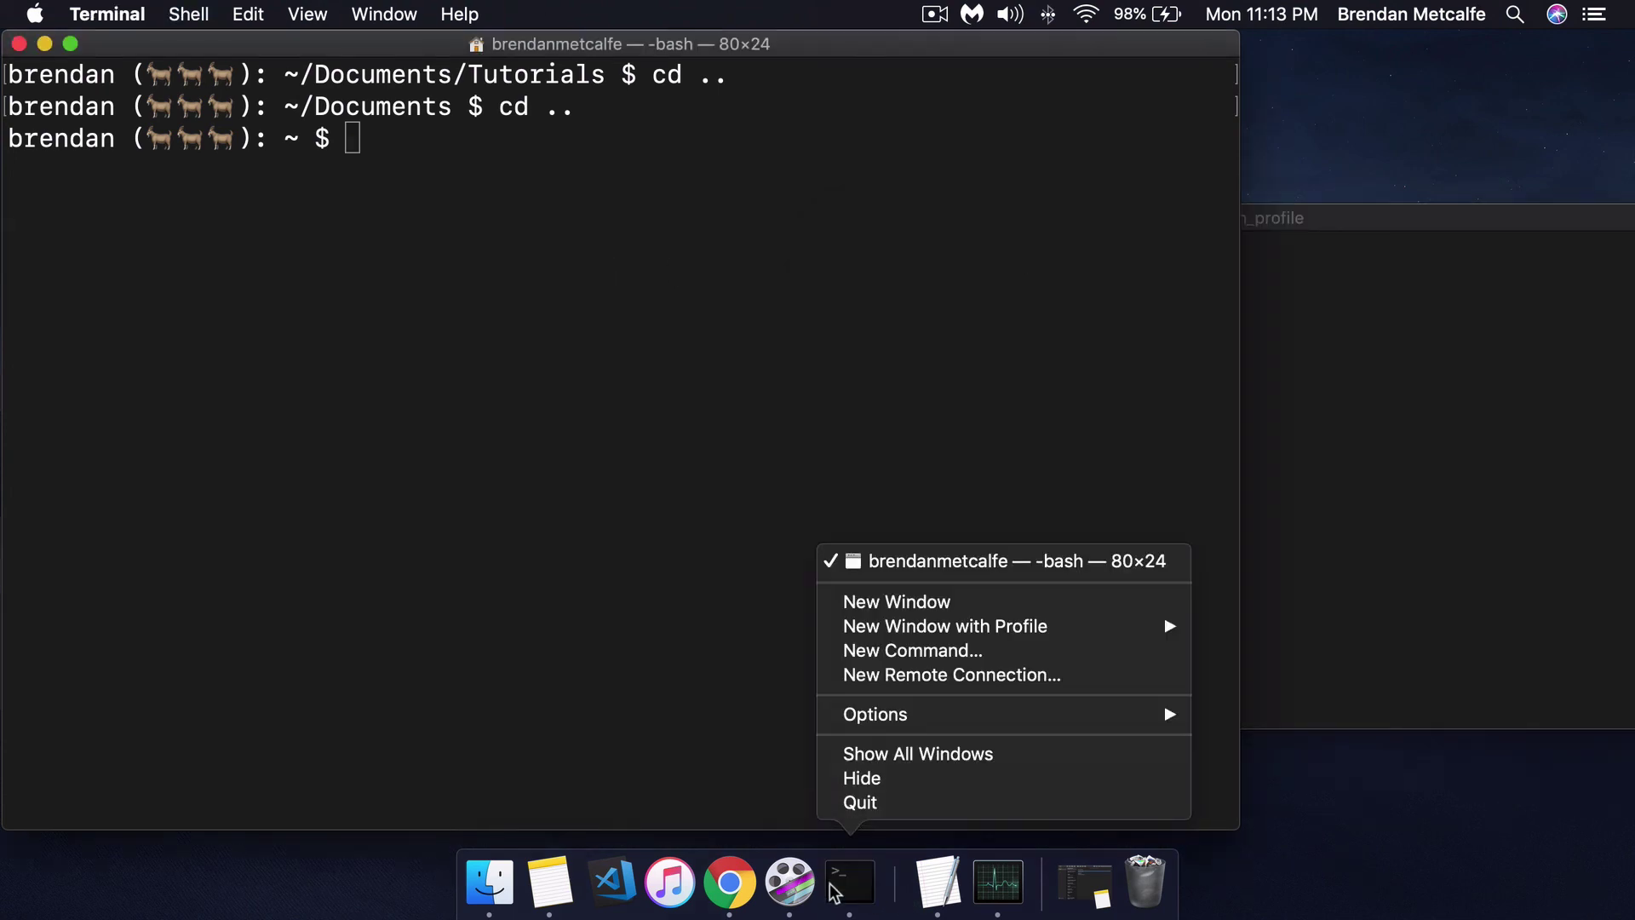
left_click(854, 799)
left_click(843, 881)
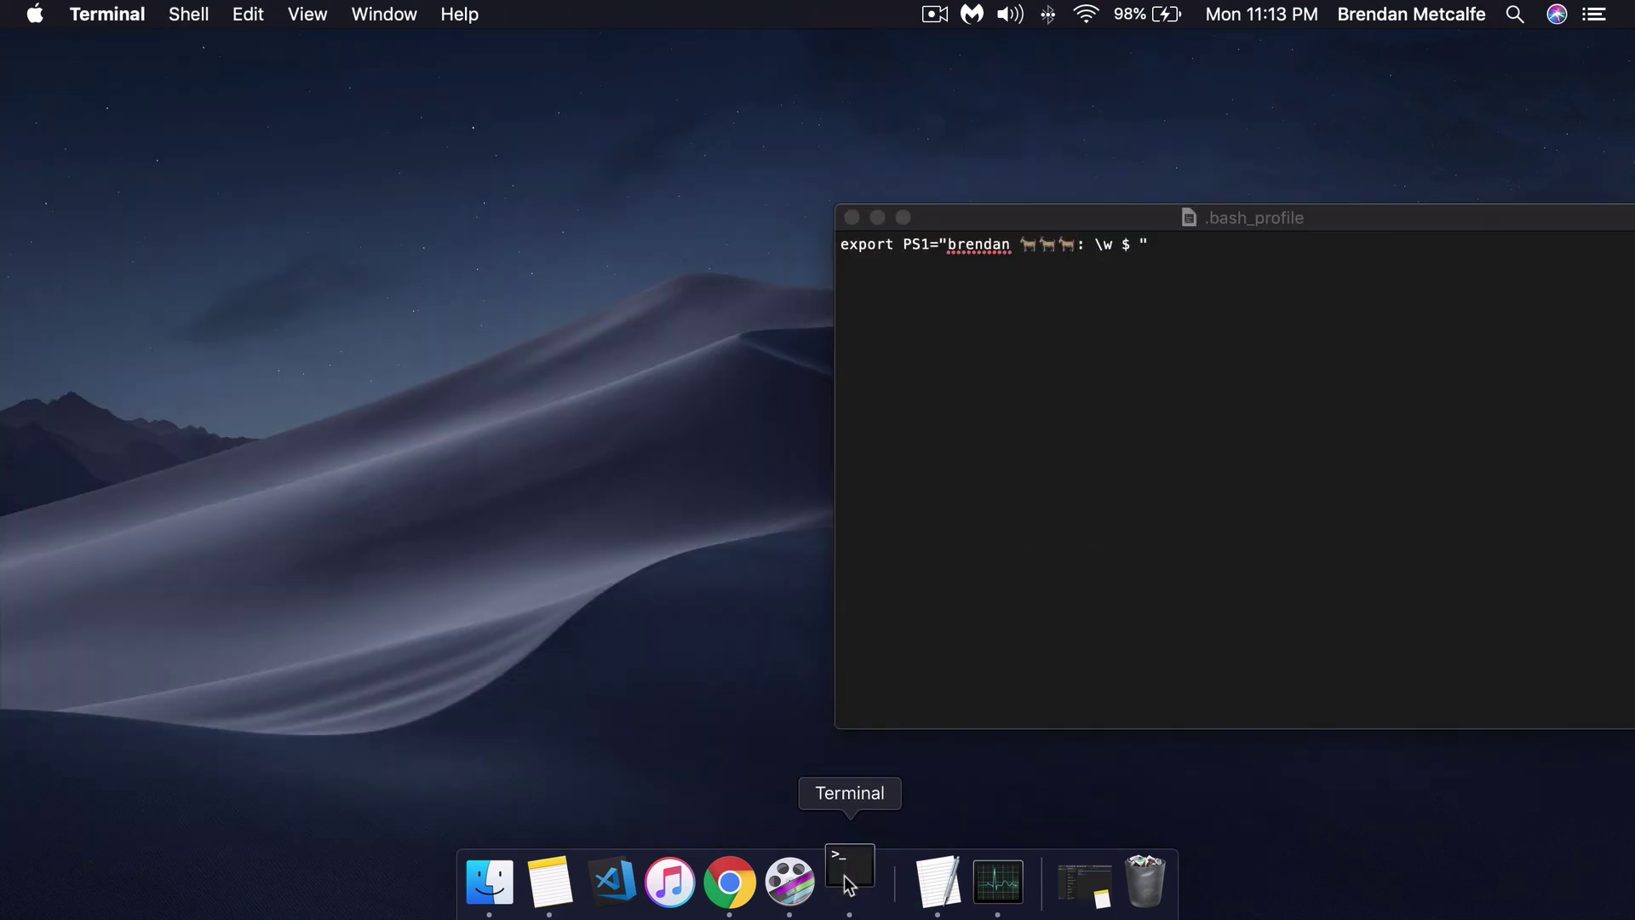
type("clear")
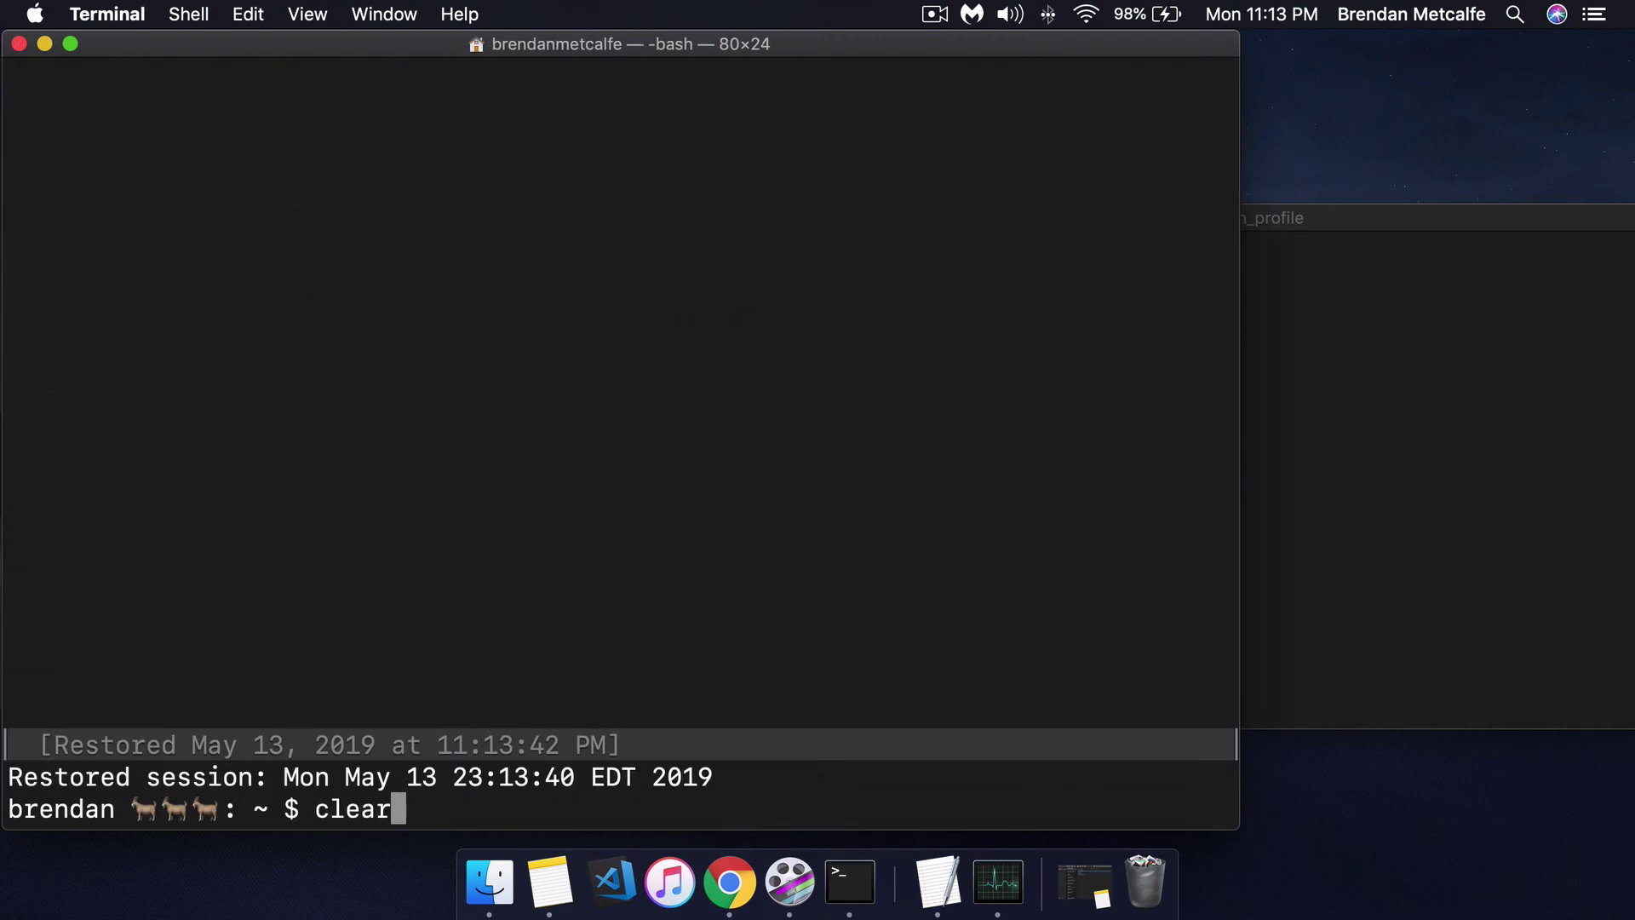
key("Return")
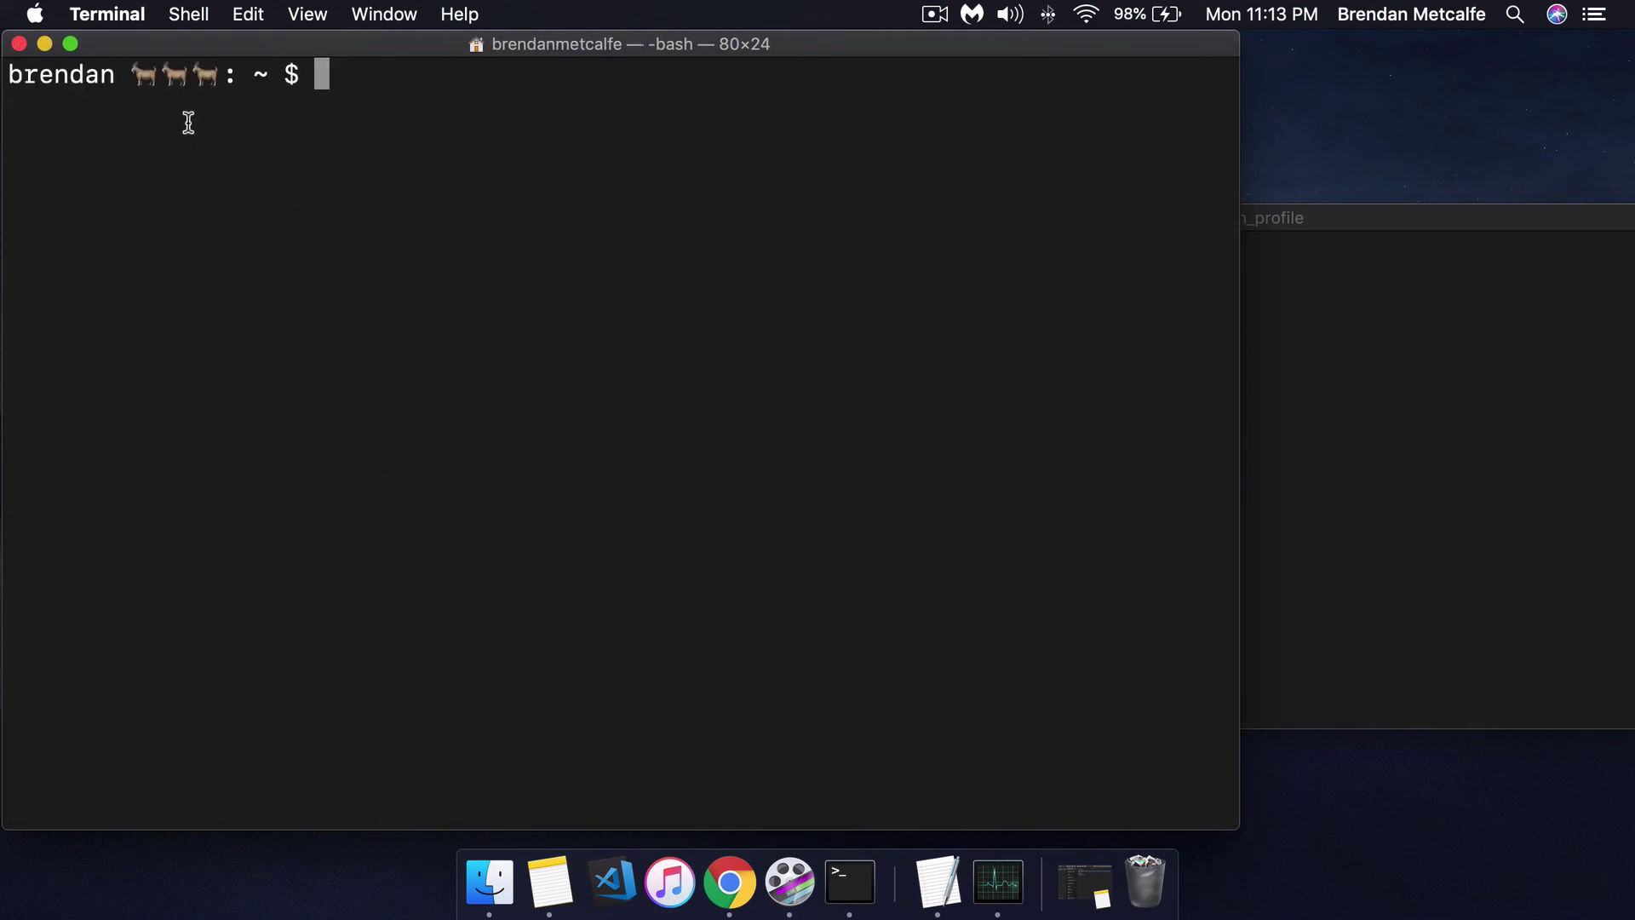
type("cd Doc")
key("Tab")
key("Return")
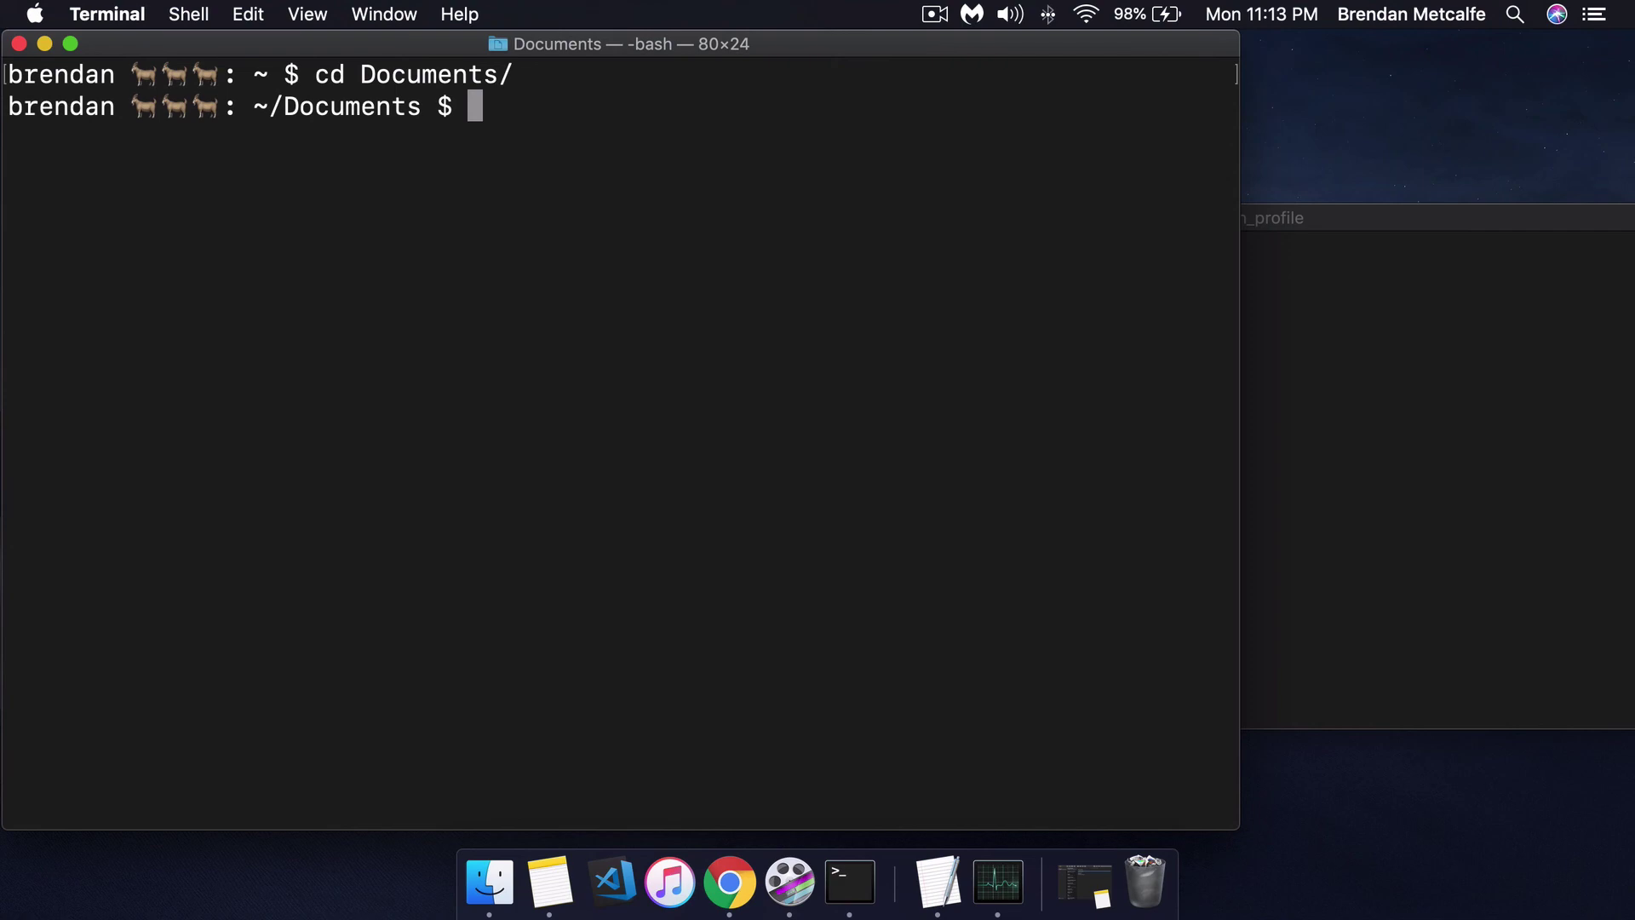